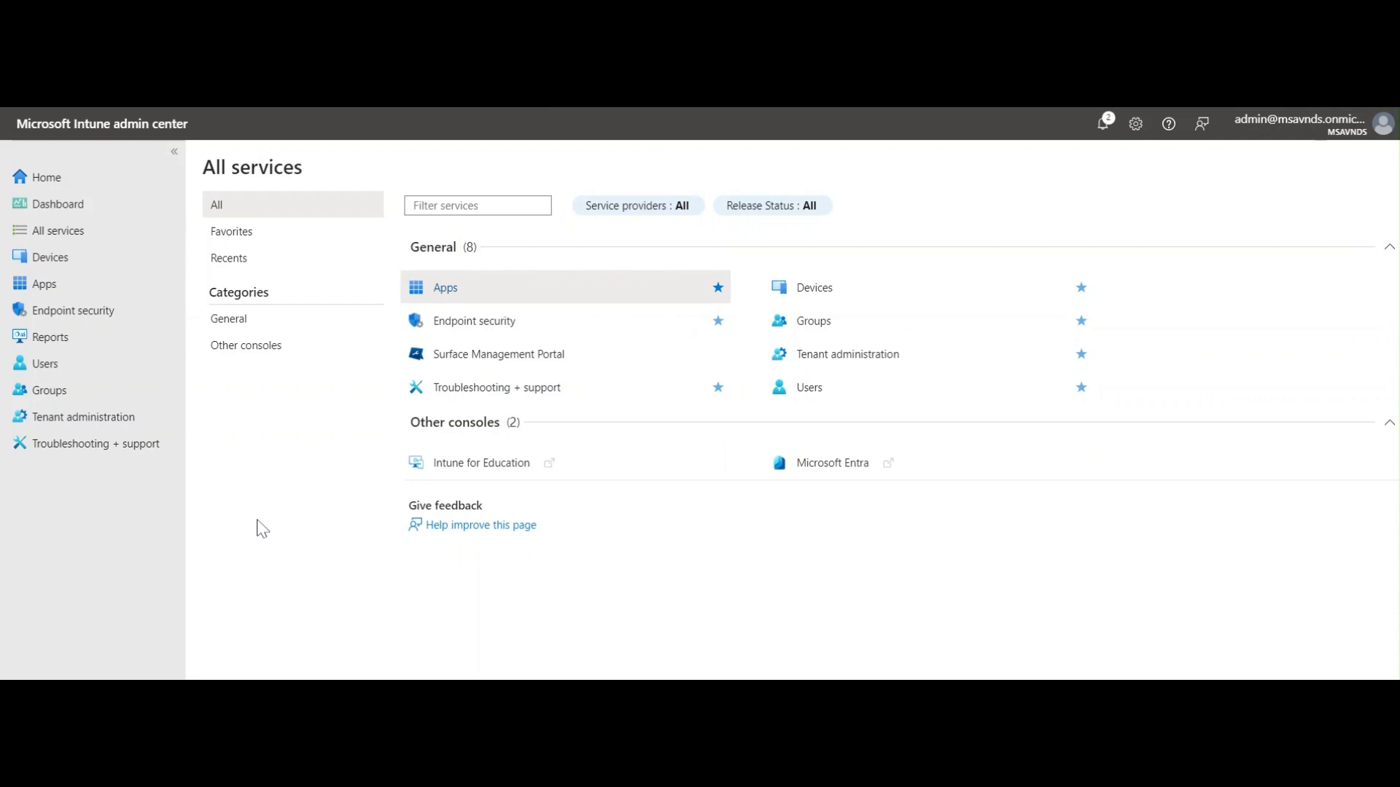
Open the list of imported ADMX templates in the configuration area for Windows devices
click(75, 261)
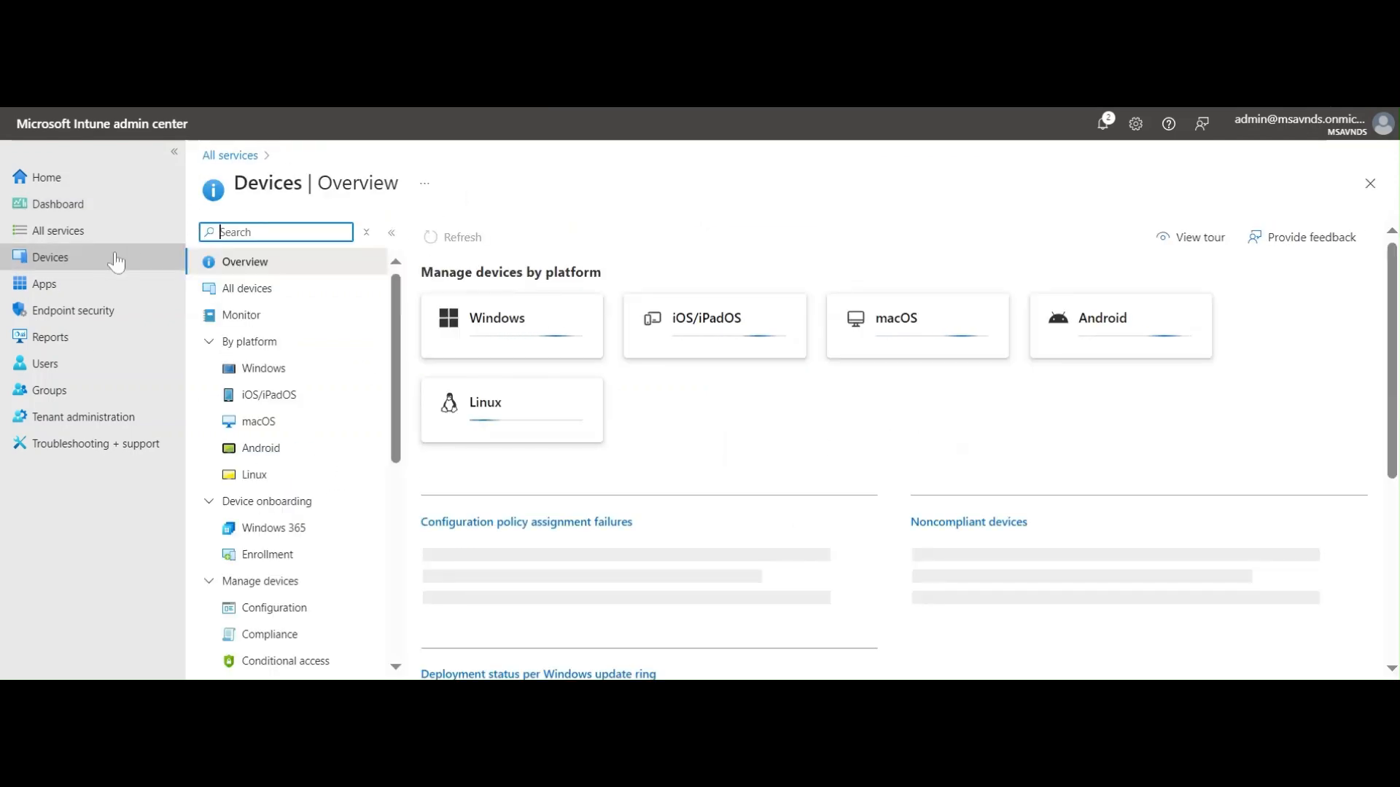
click(277, 371)
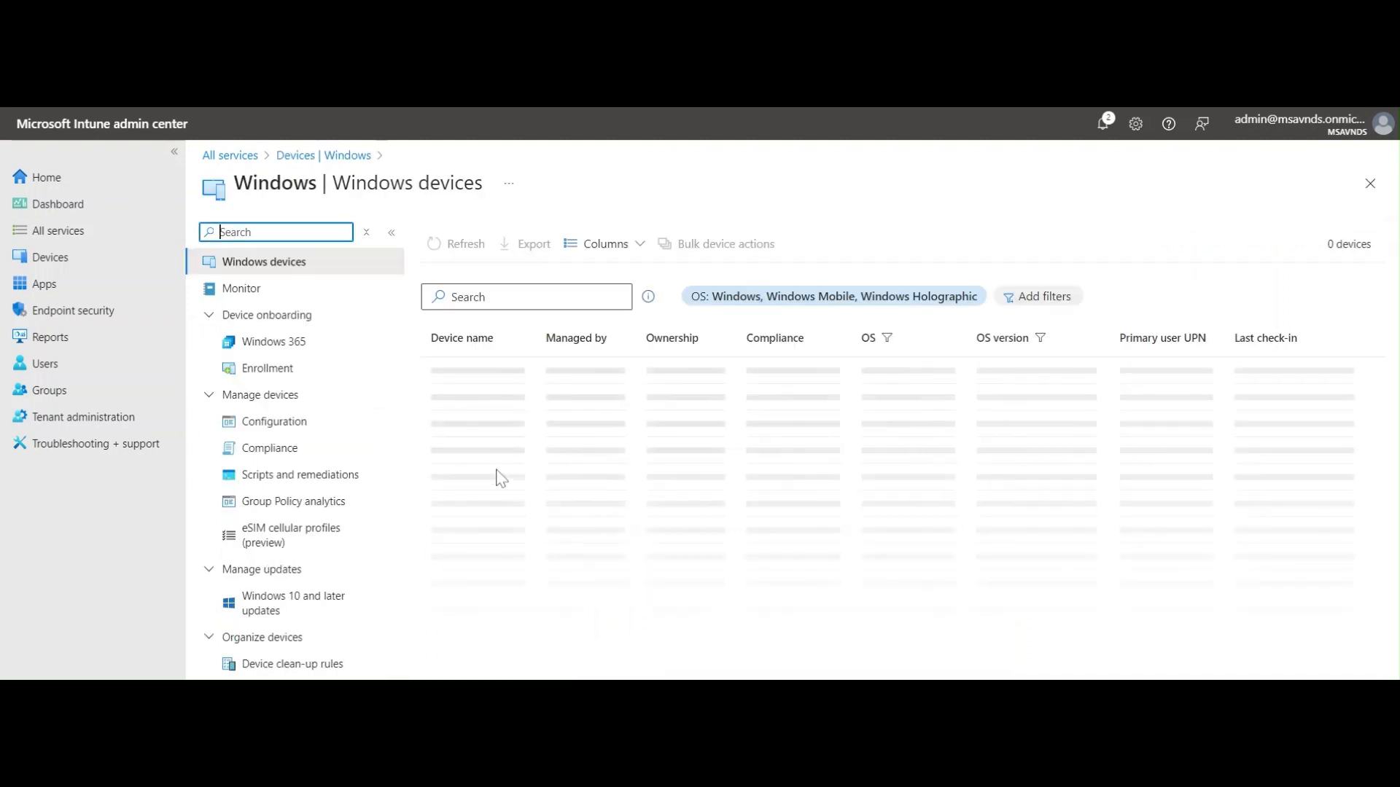
click(272, 428)
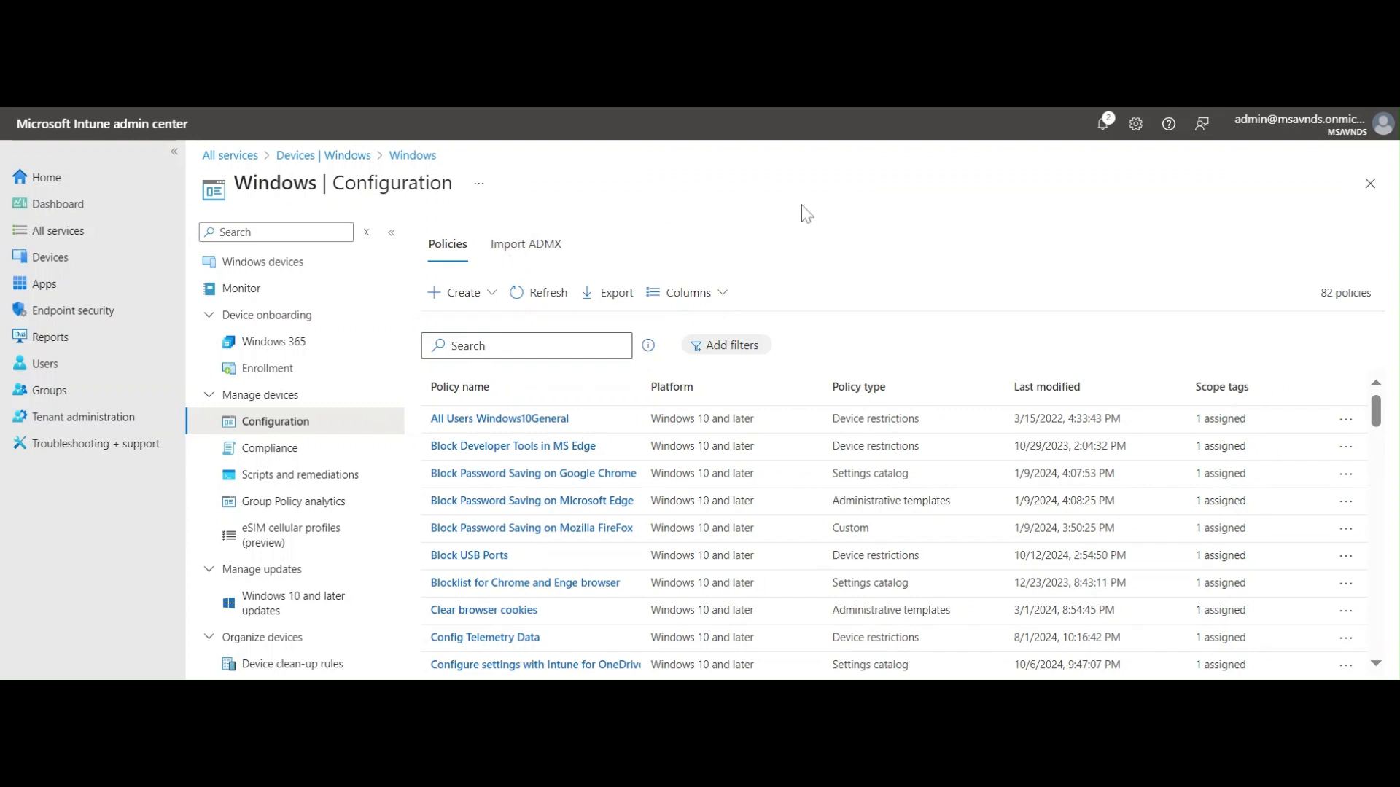
click(525, 245)
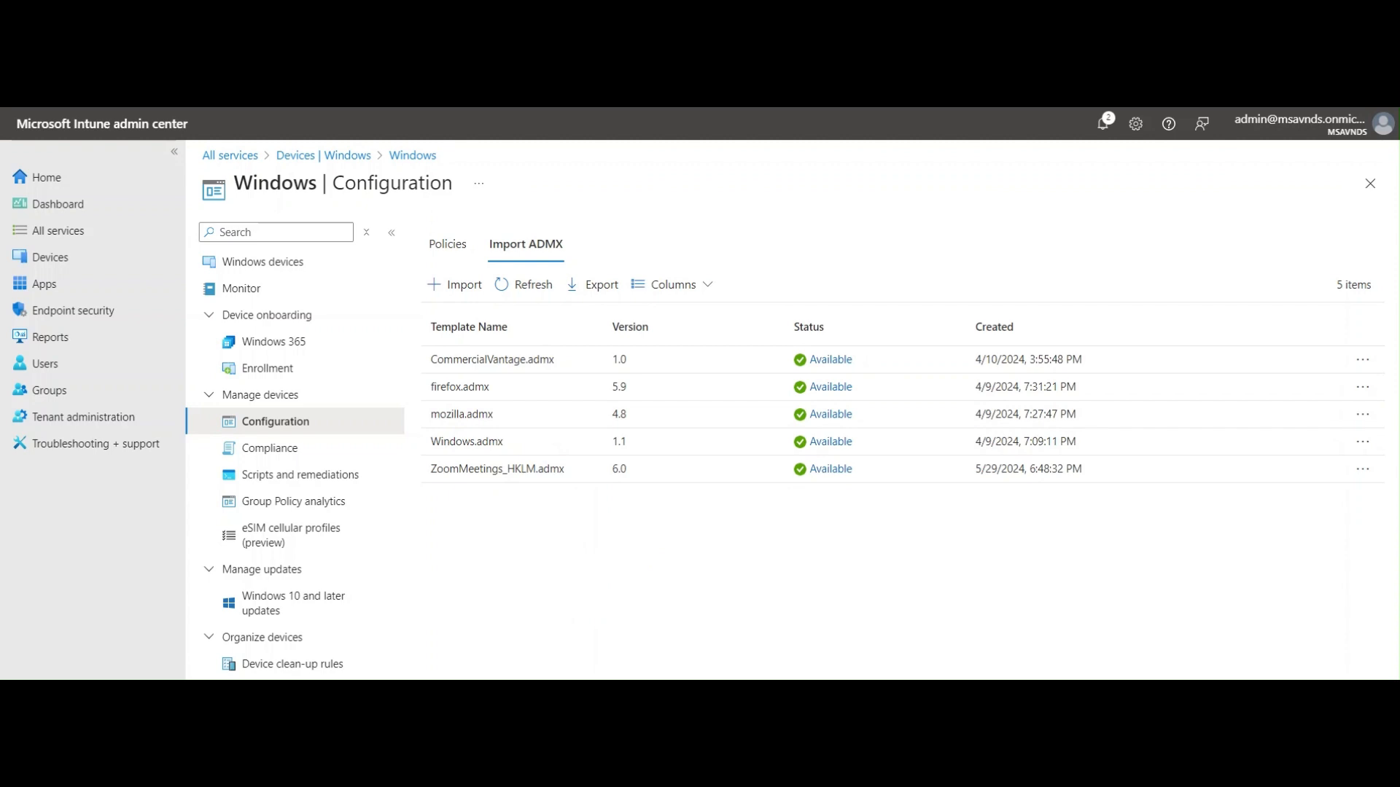
Import VisualStudio.admx as a new ADMX template, with VisualStudio.adml as its default language file
click(447, 288)
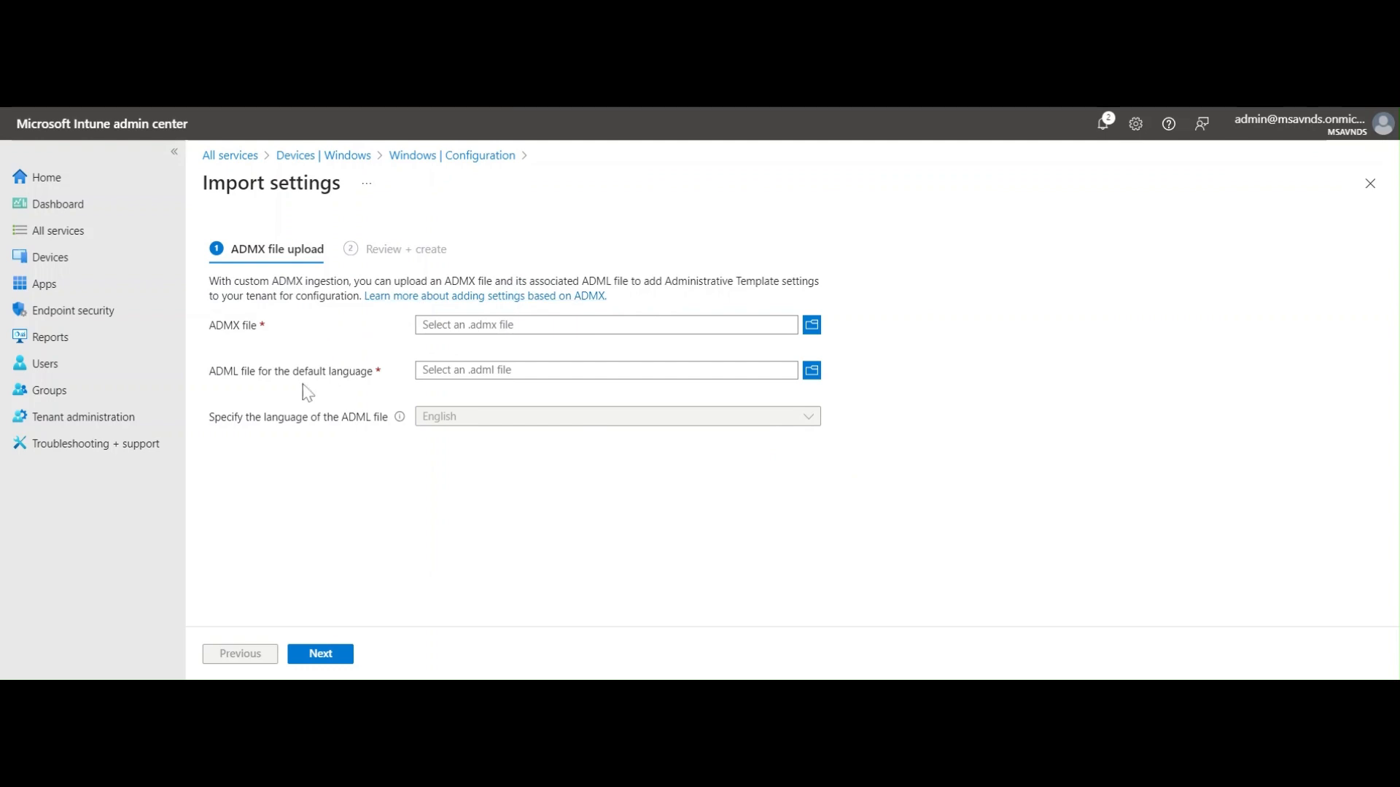
drag(259, 378, 460, 422)
click(452, 521)
click(422, 493)
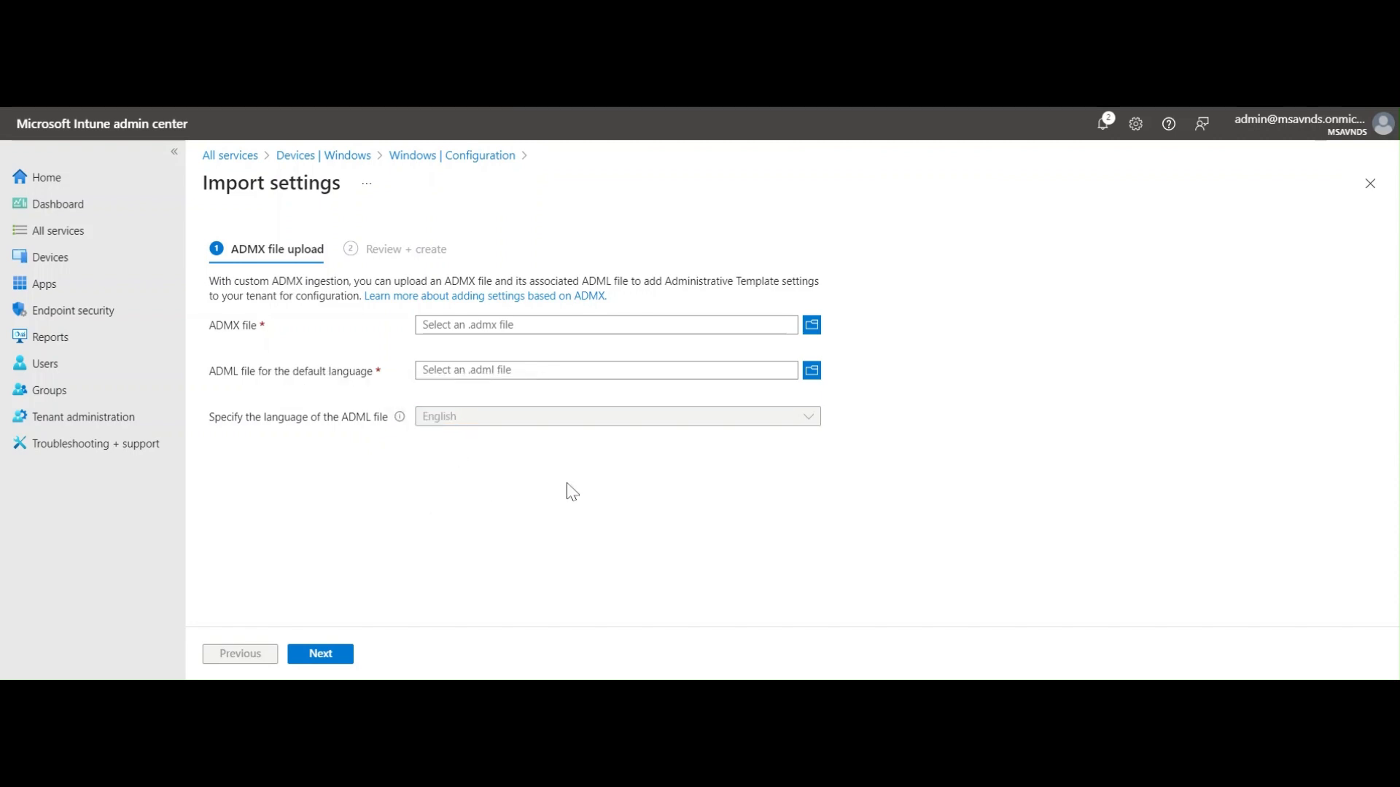
drag(223, 325, 246, 328)
click(338, 539)
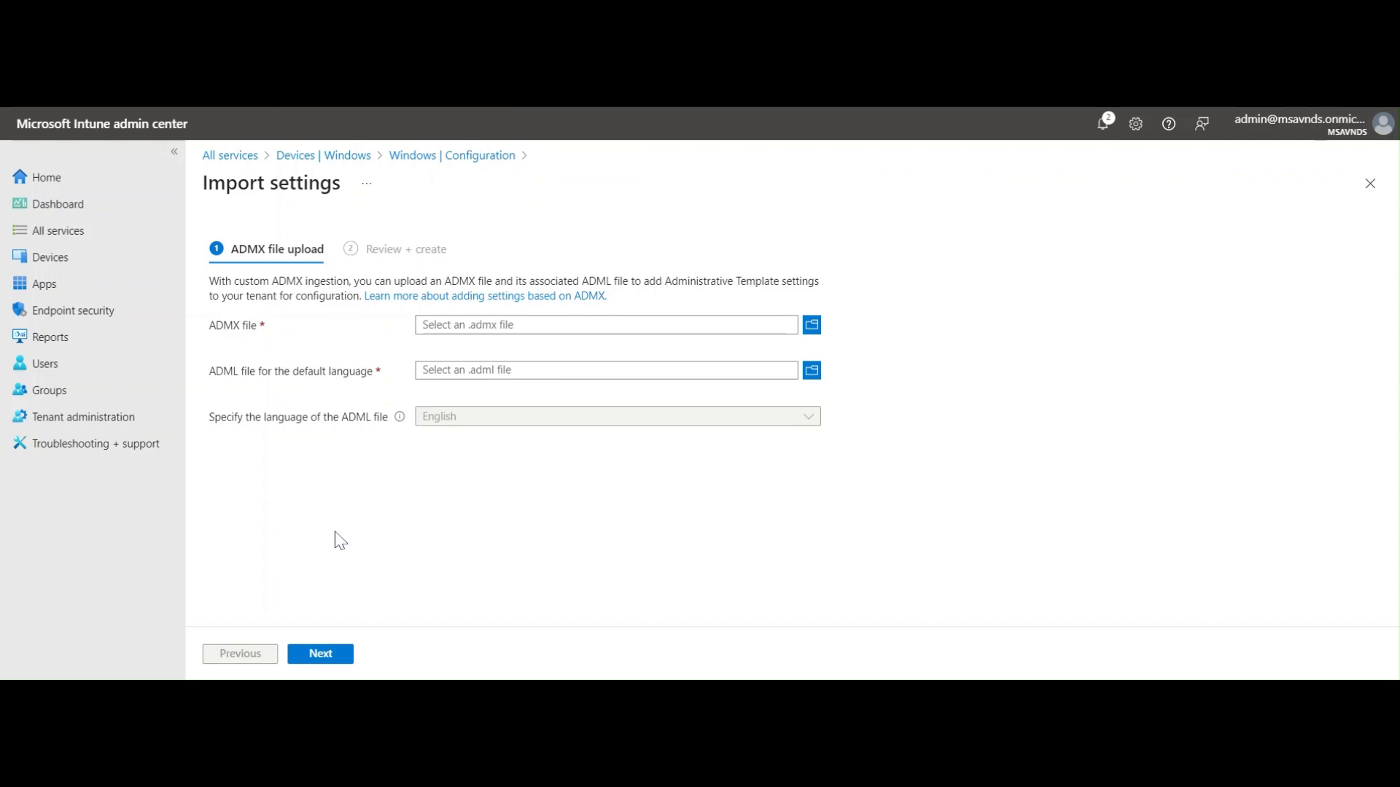
click(815, 329)
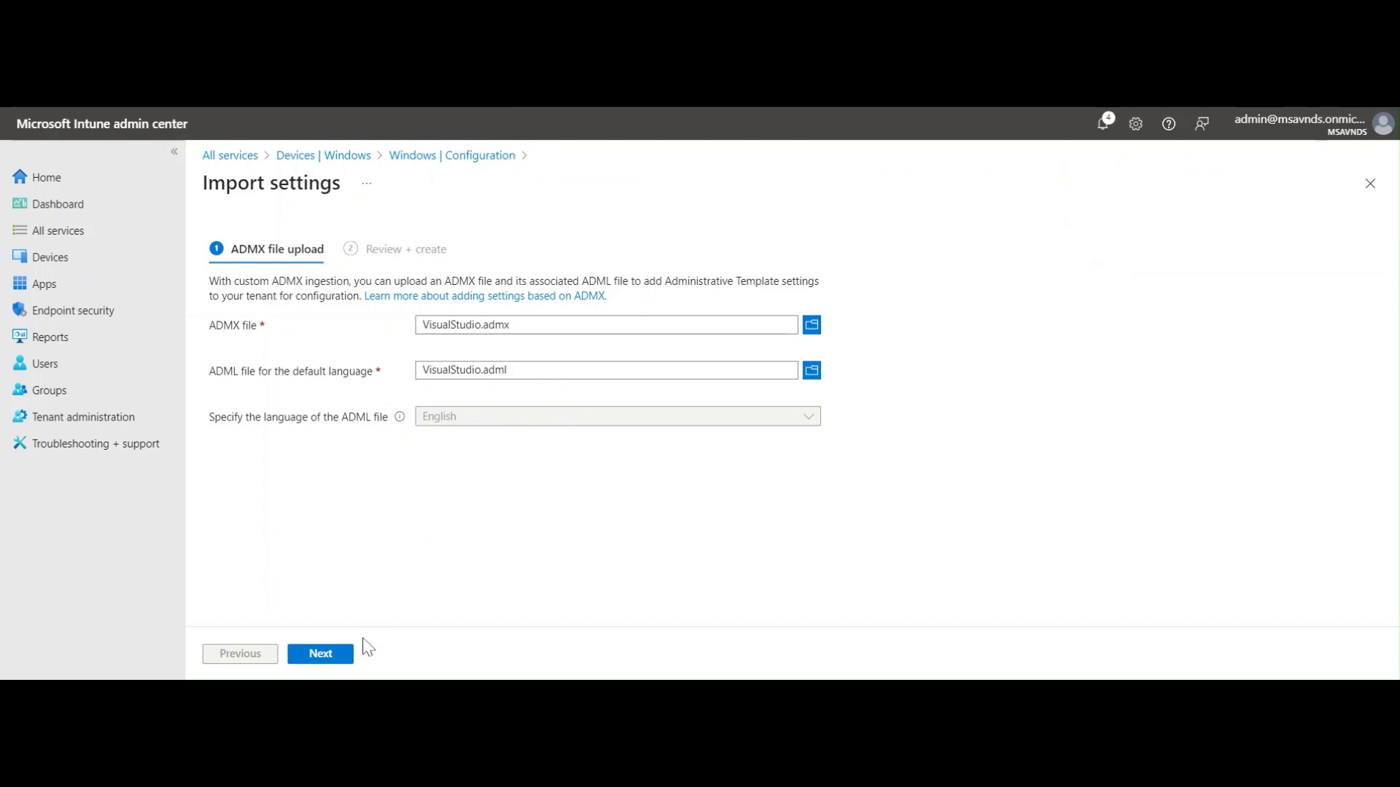
click(339, 660)
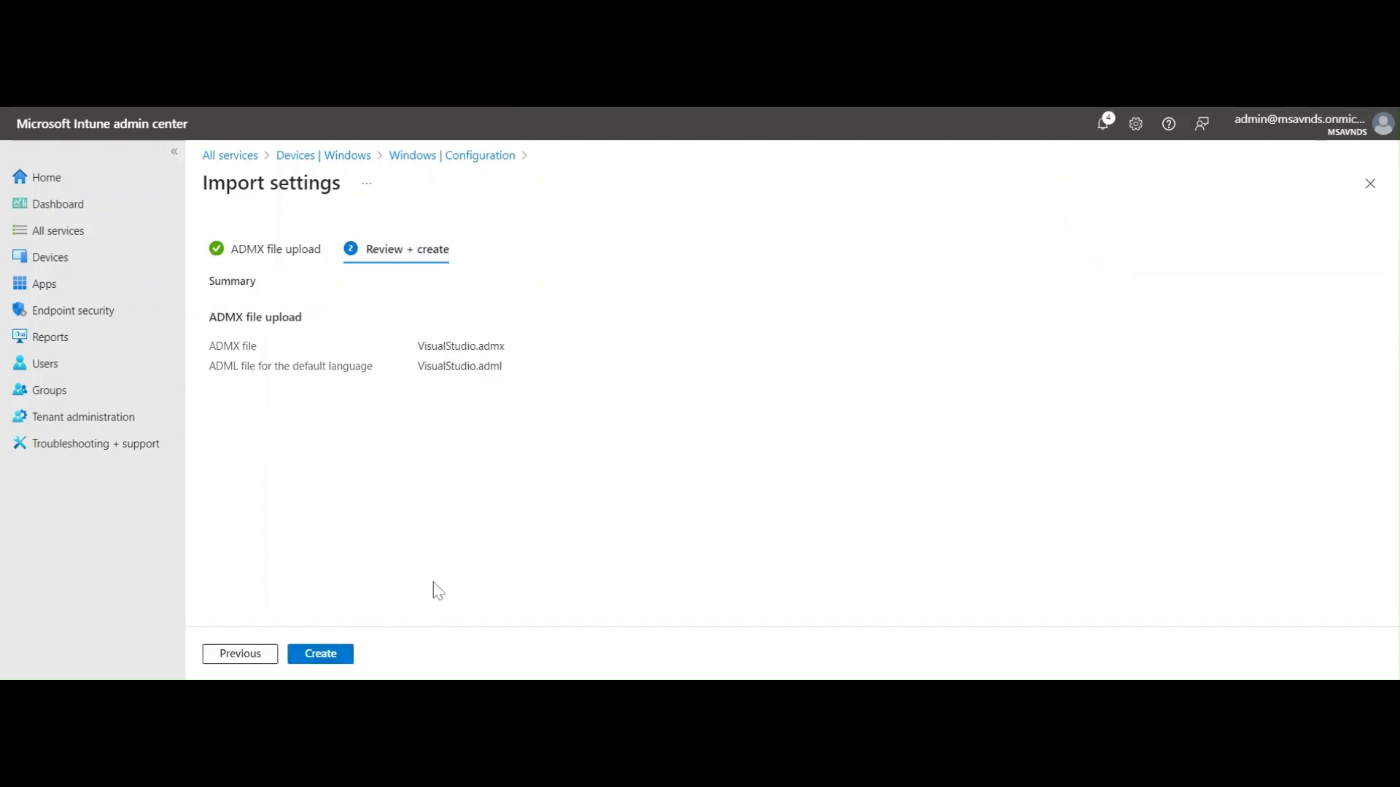
click(335, 656)
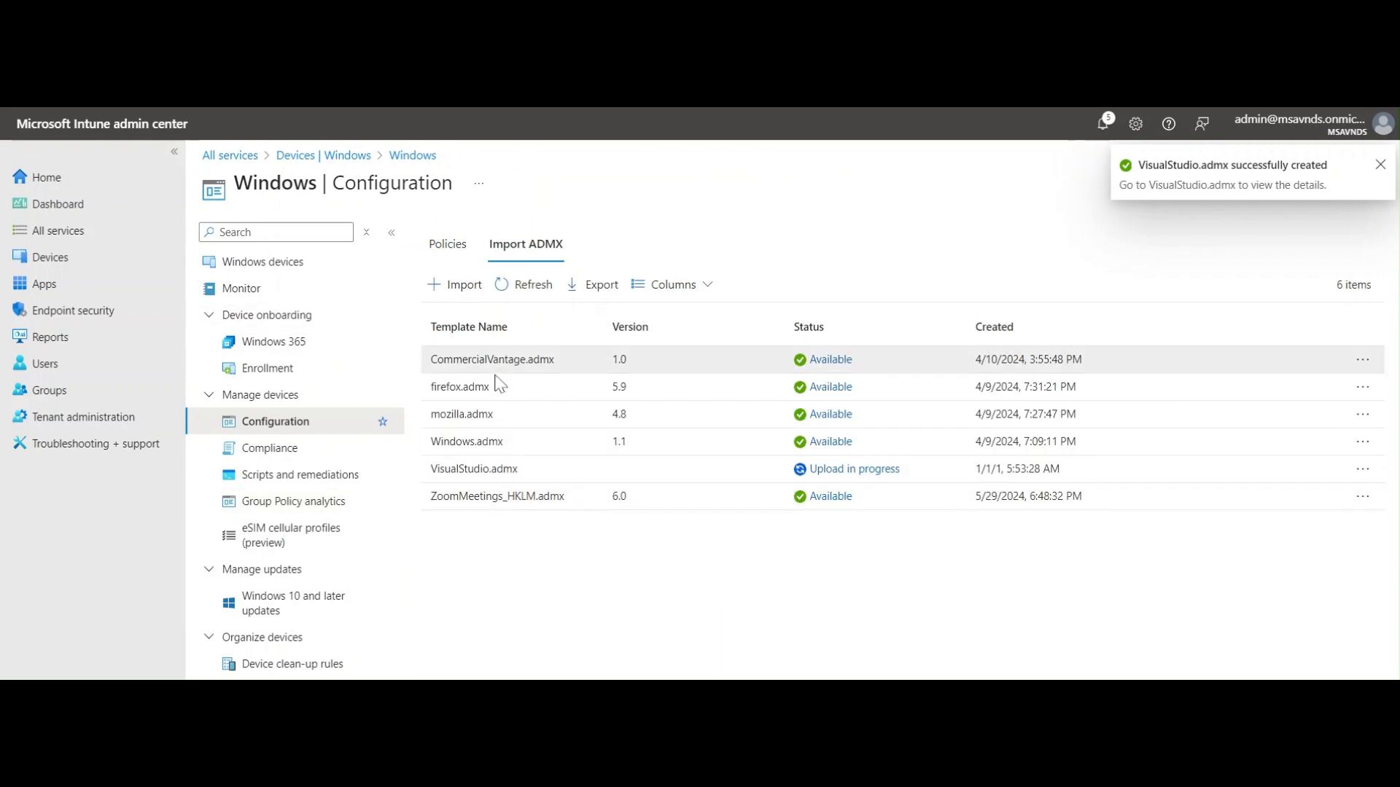
Refresh the template list and check the upload status details of VisualStudio.admx until its upload has finished
click(523, 284)
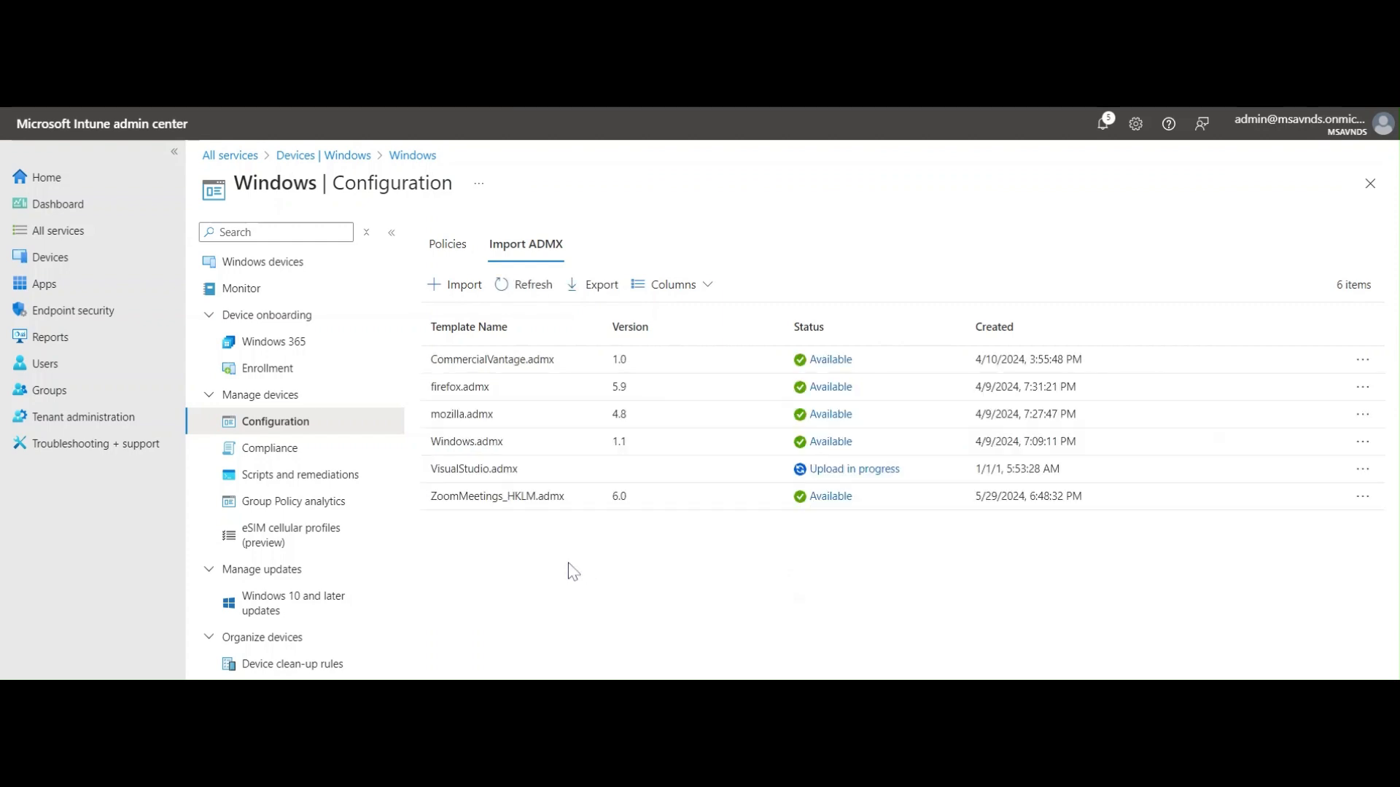
click(821, 471)
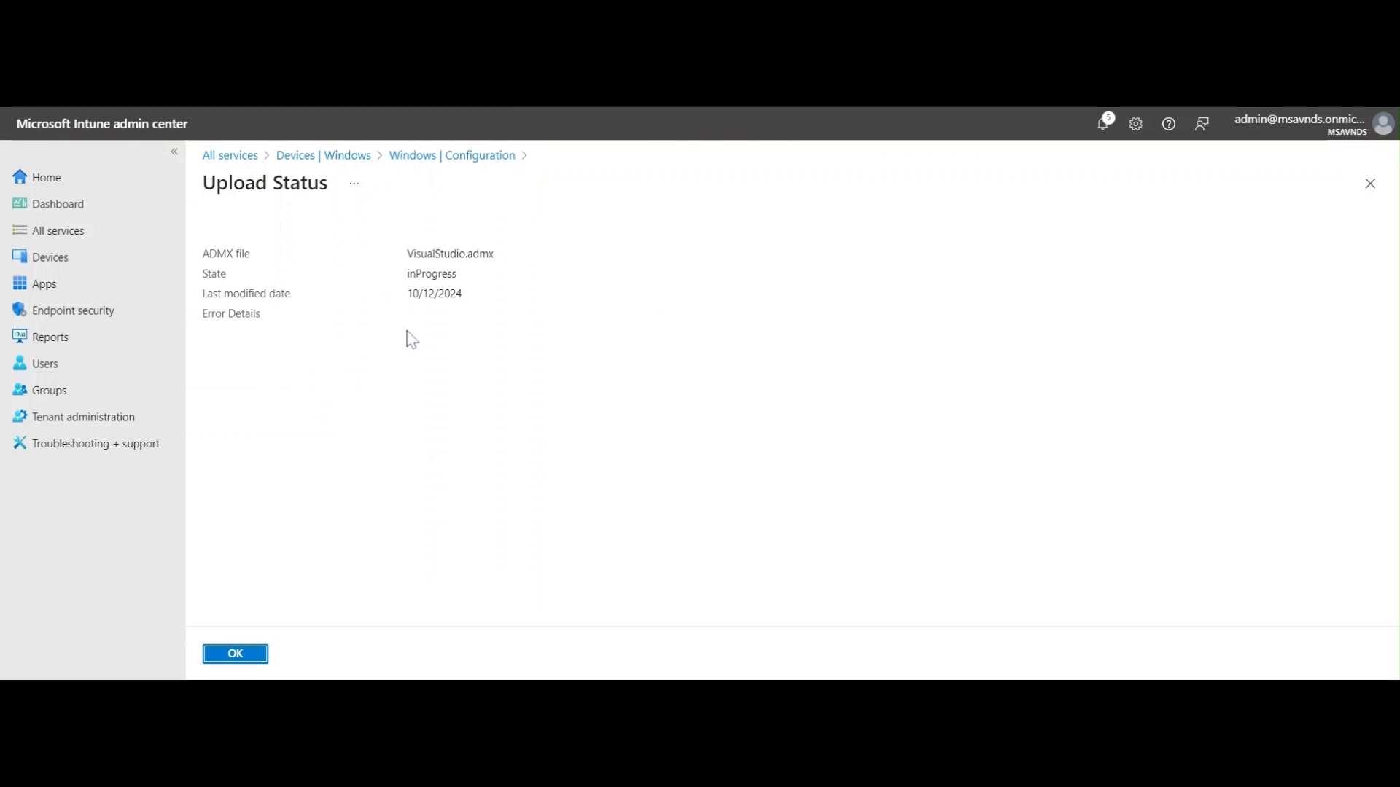
click(248, 655)
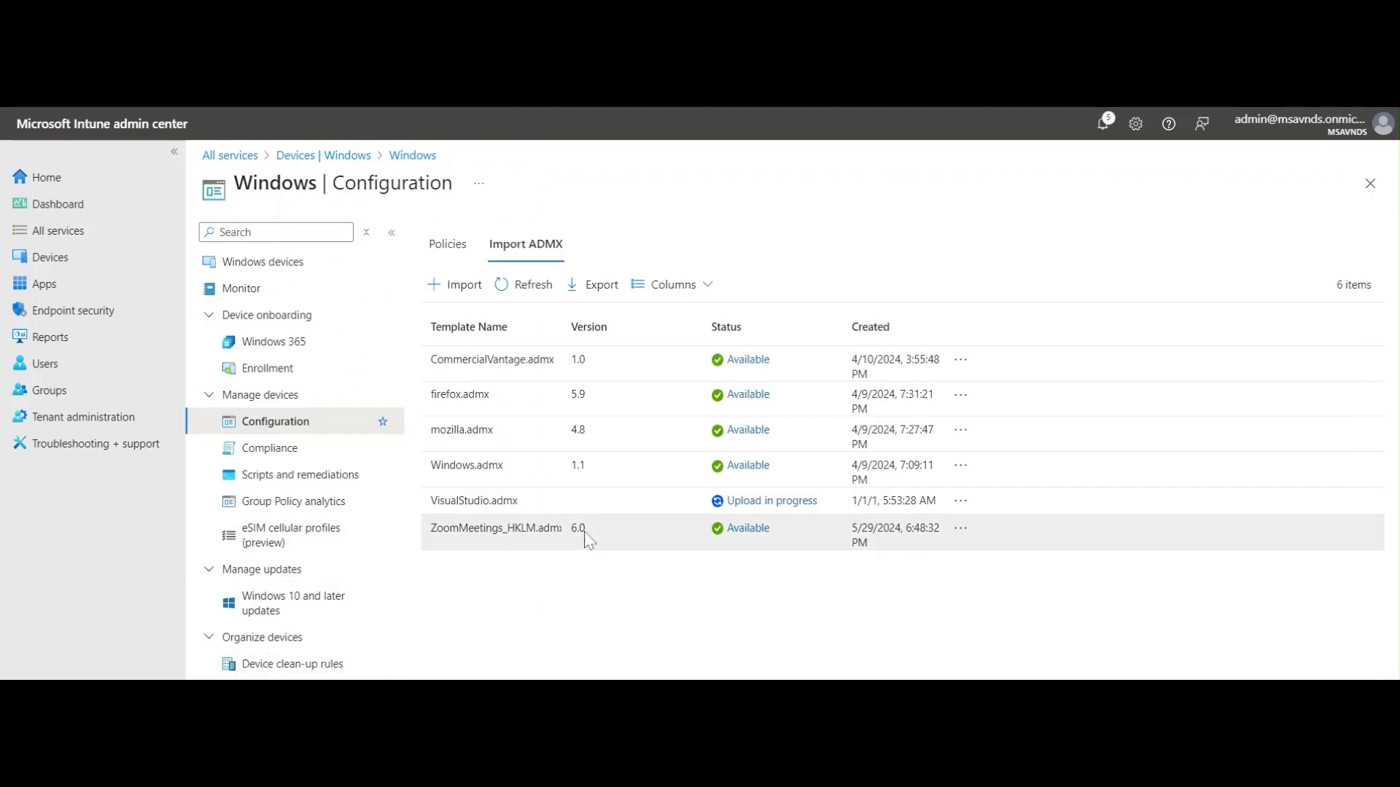
click(523, 285)
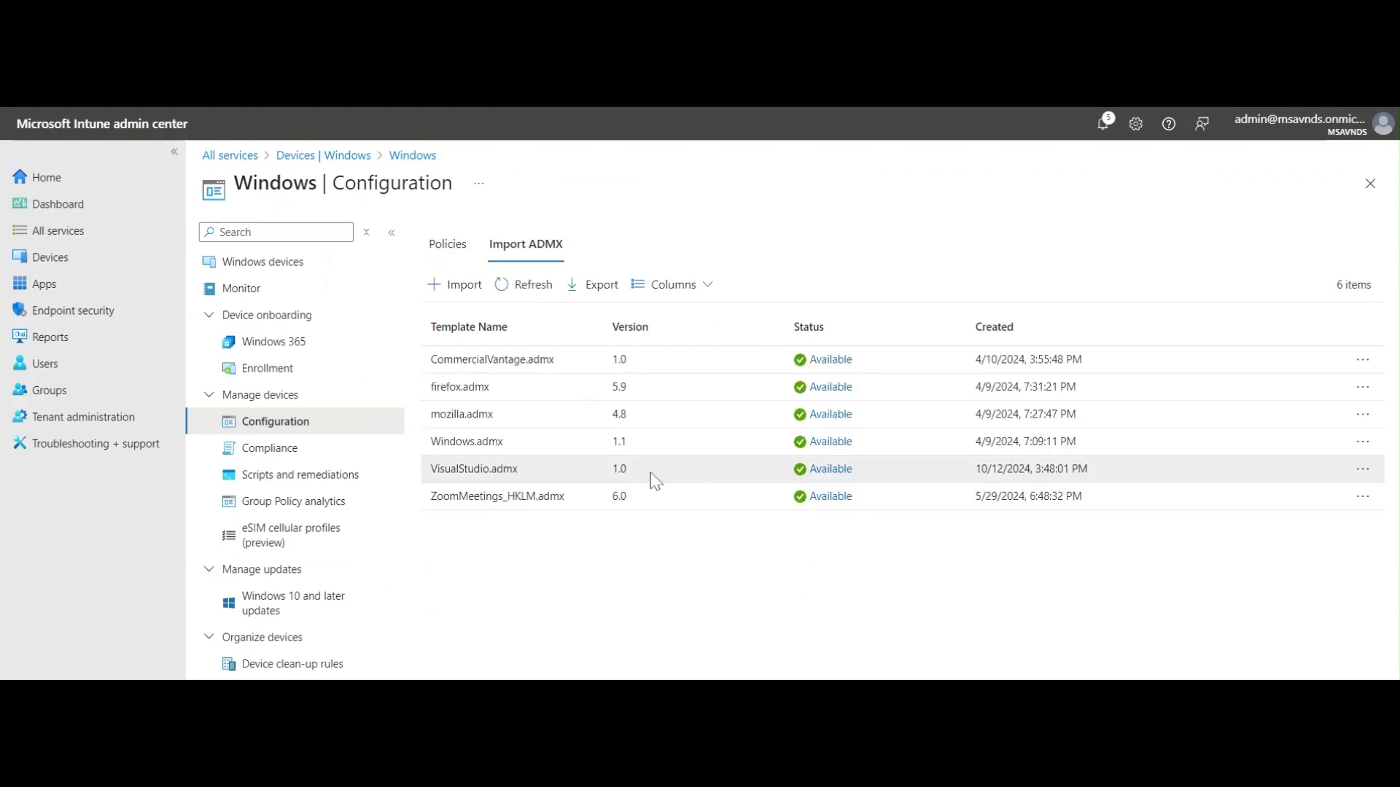
click(827, 470)
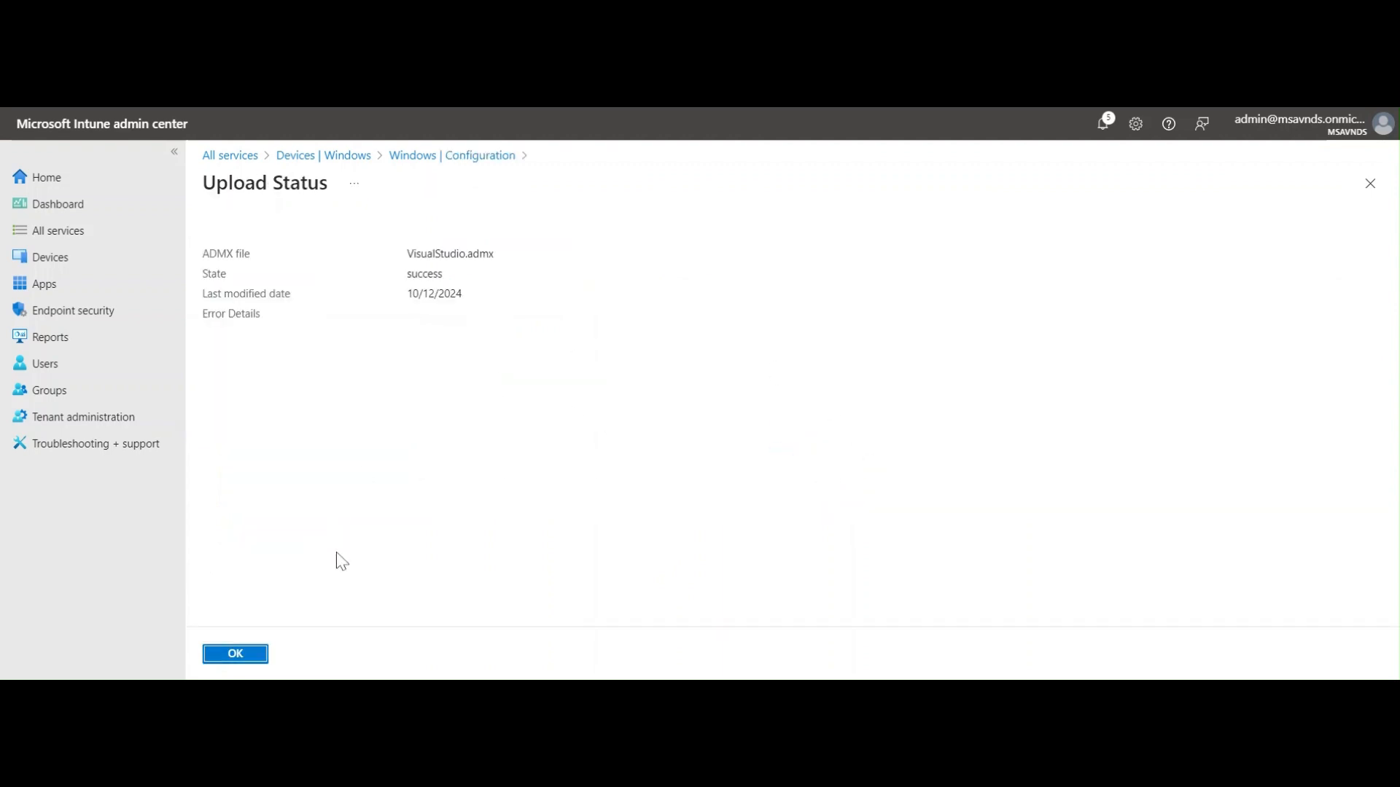
click(248, 654)
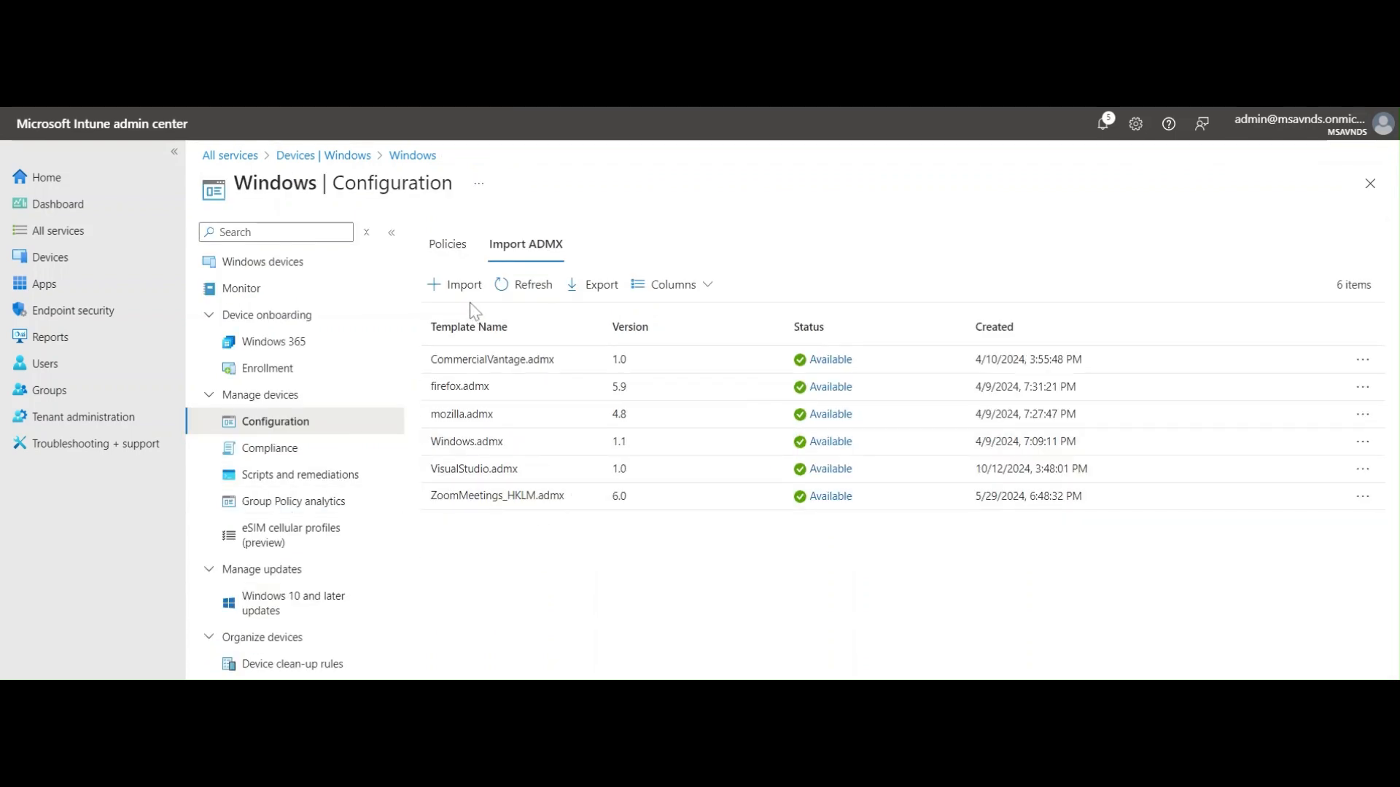
Start a new configuration policy for Windows 10 and later from the Imported Administrative templates (Preview) template
click(448, 244)
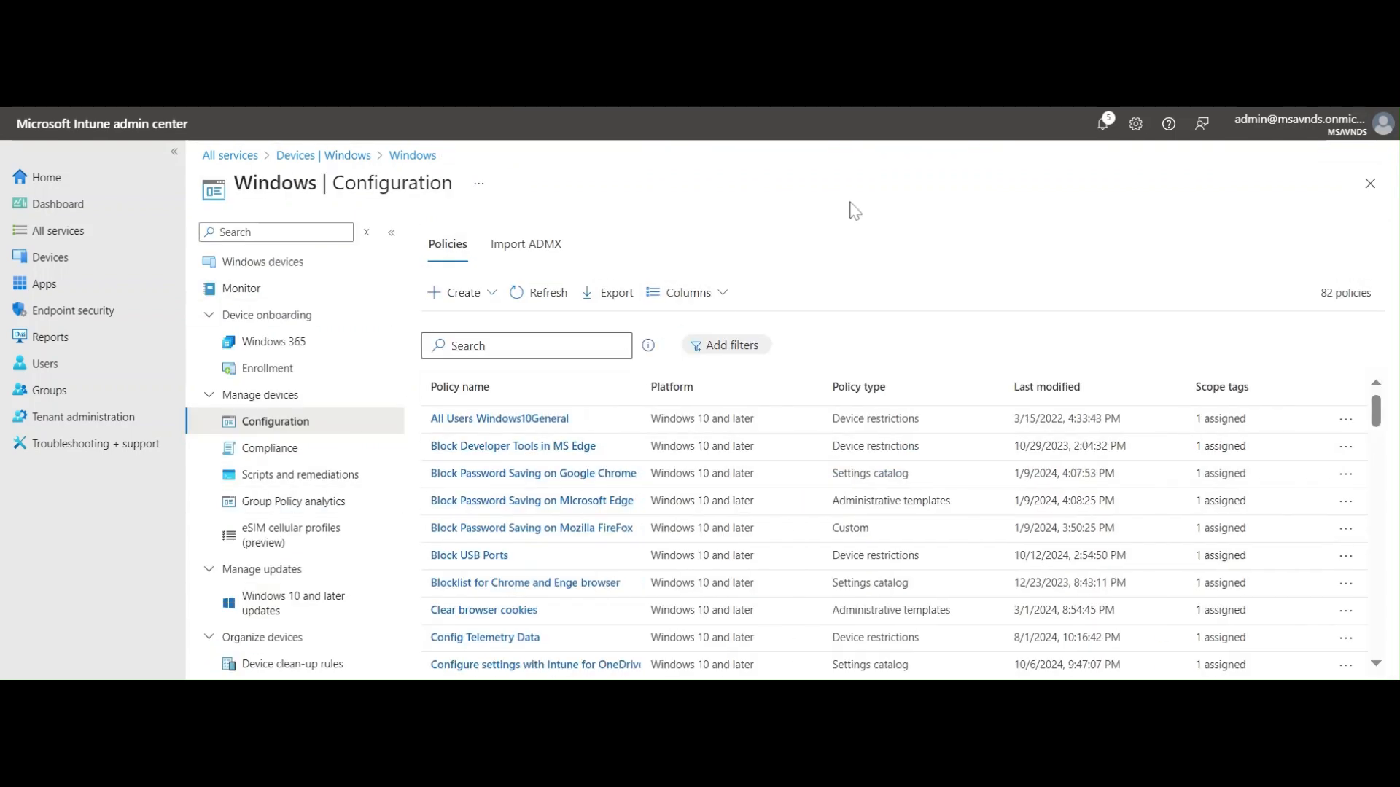
click(459, 293)
click(492, 330)
click(1000, 240)
click(1020, 264)
click(1022, 286)
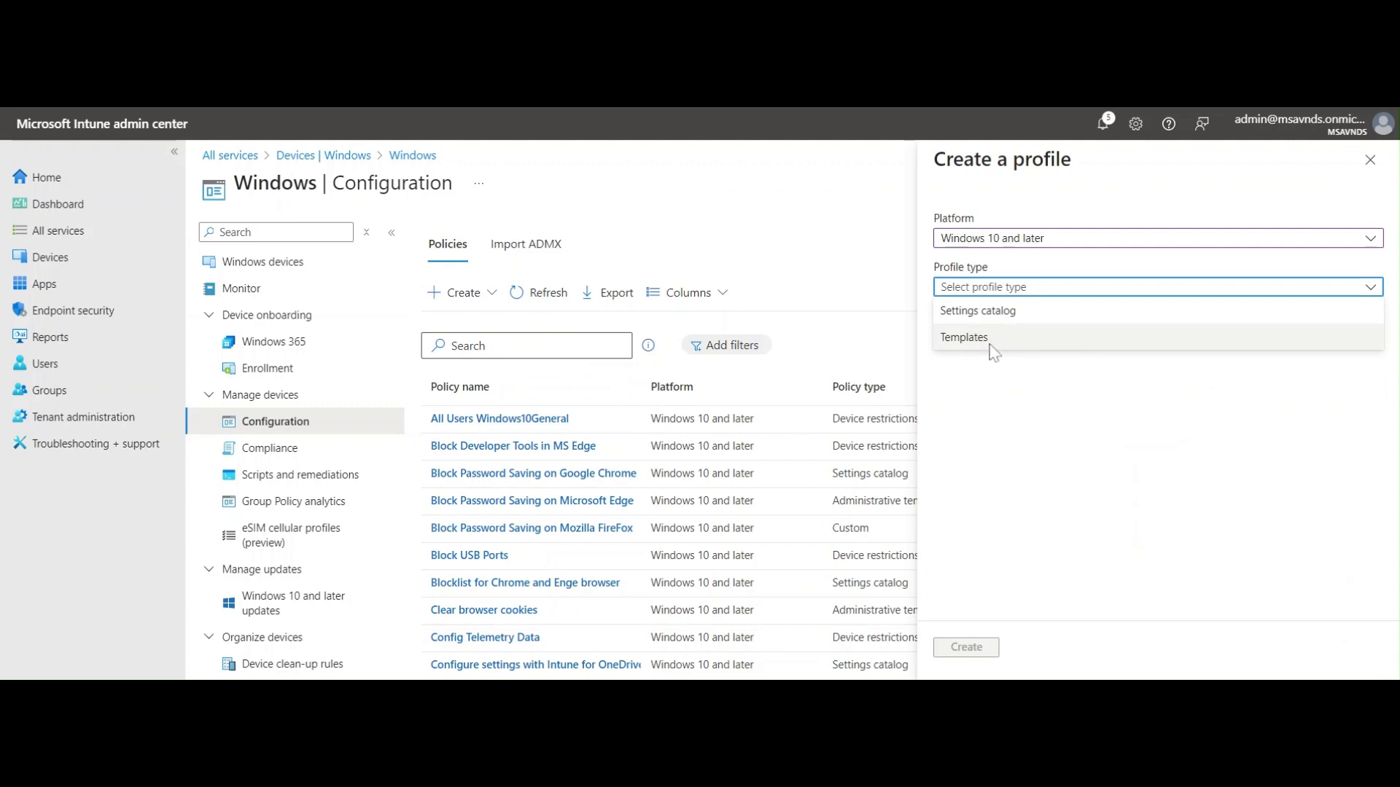
click(1005, 340)
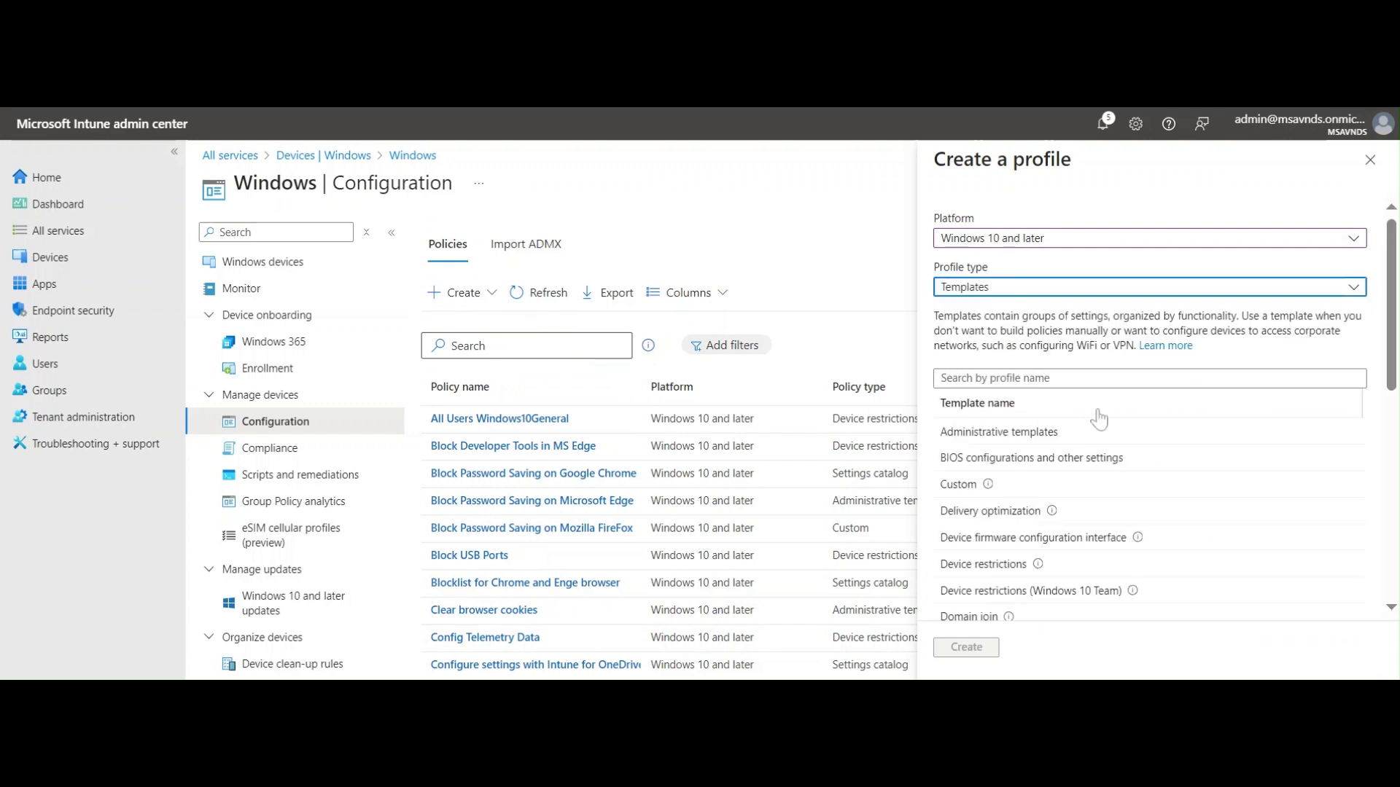
scroll(1098, 420, down, 7)
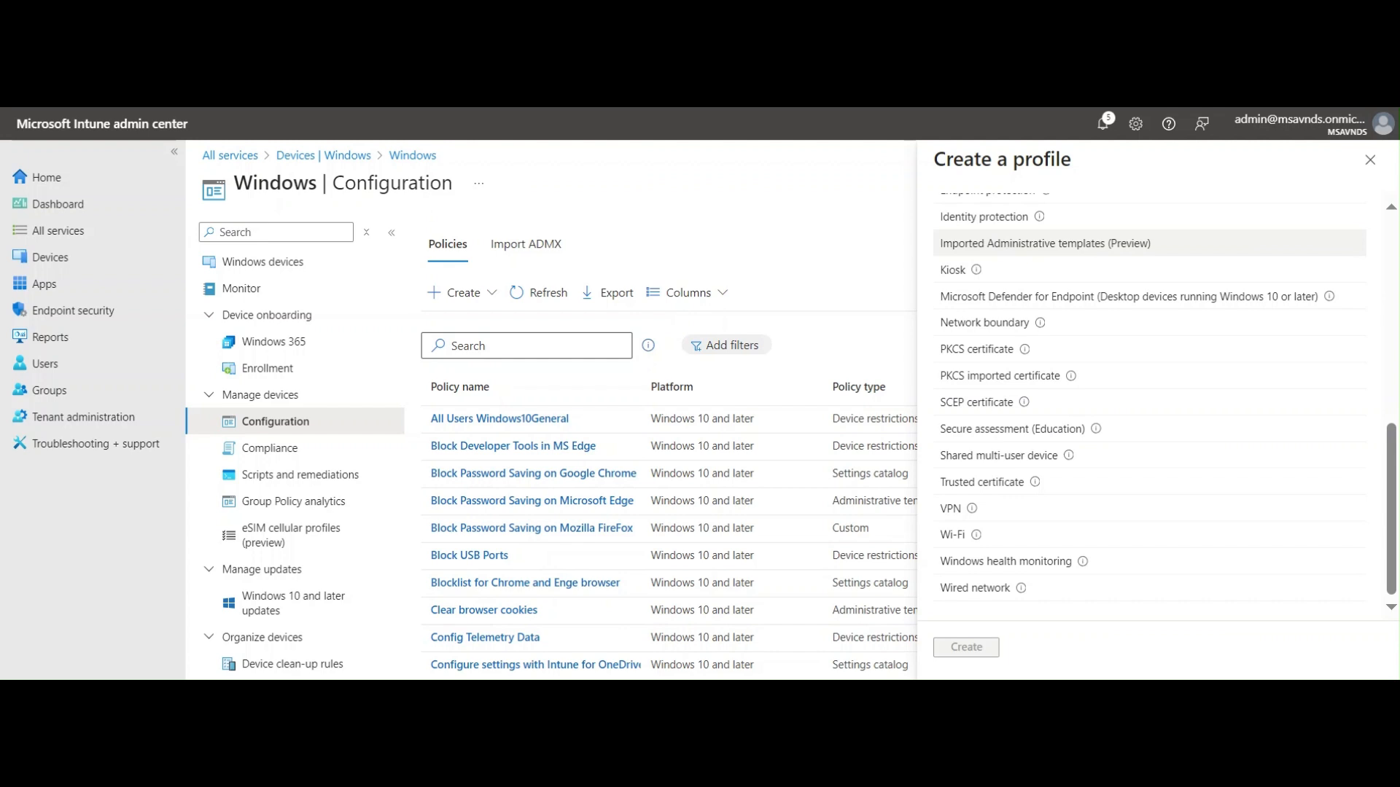
click(977, 244)
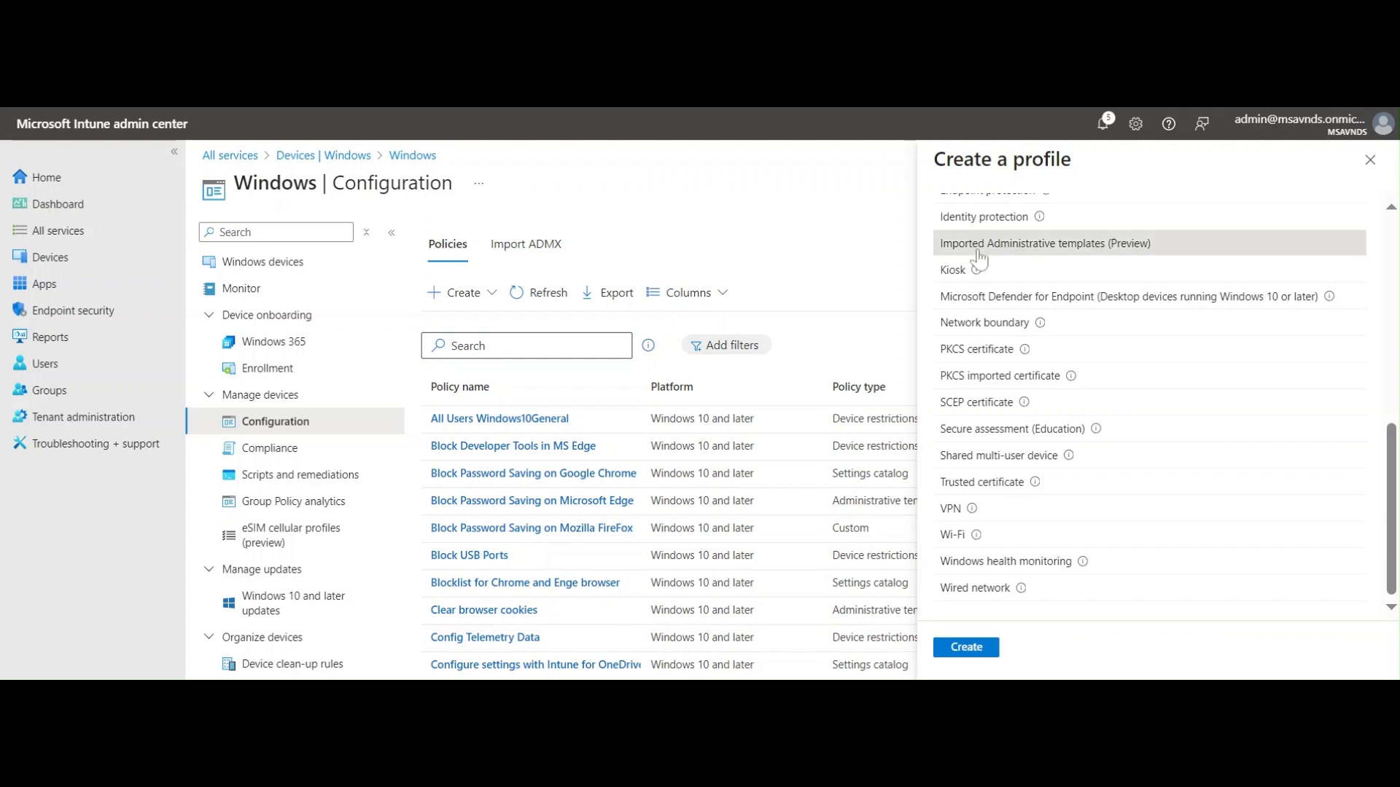
click(966, 647)
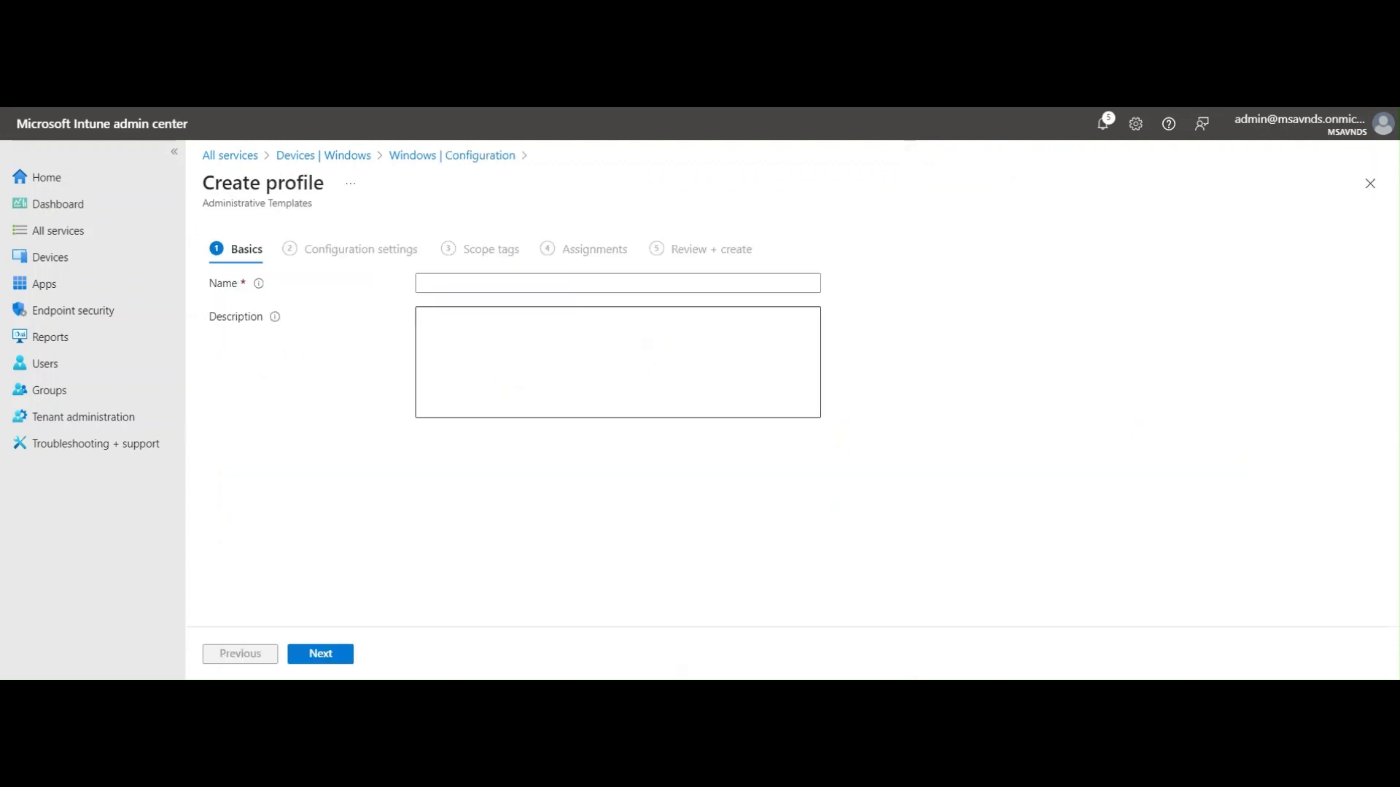
Enter "VS Code customization" as both the profile's name and description, and continue to its configuration settings
click(498, 284)
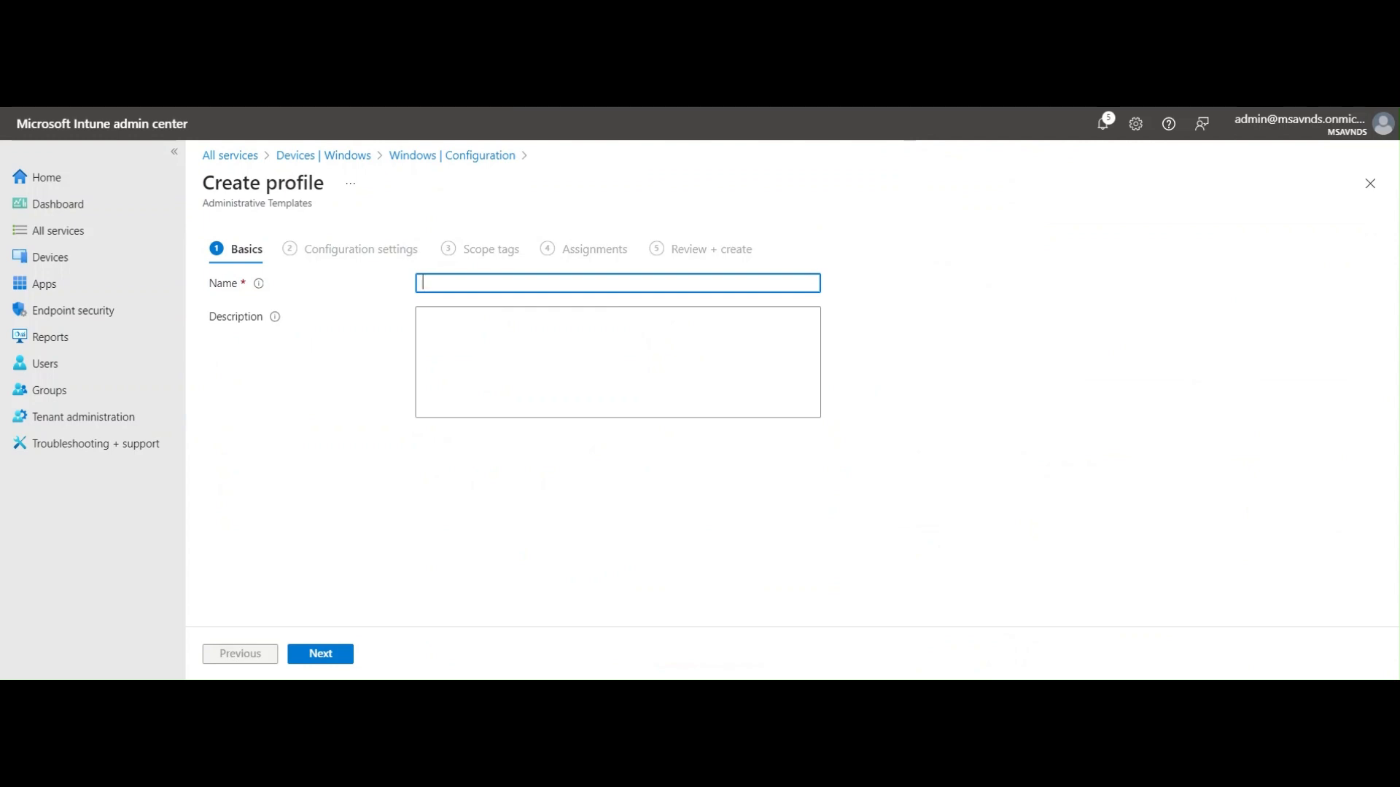
text(VS Code)
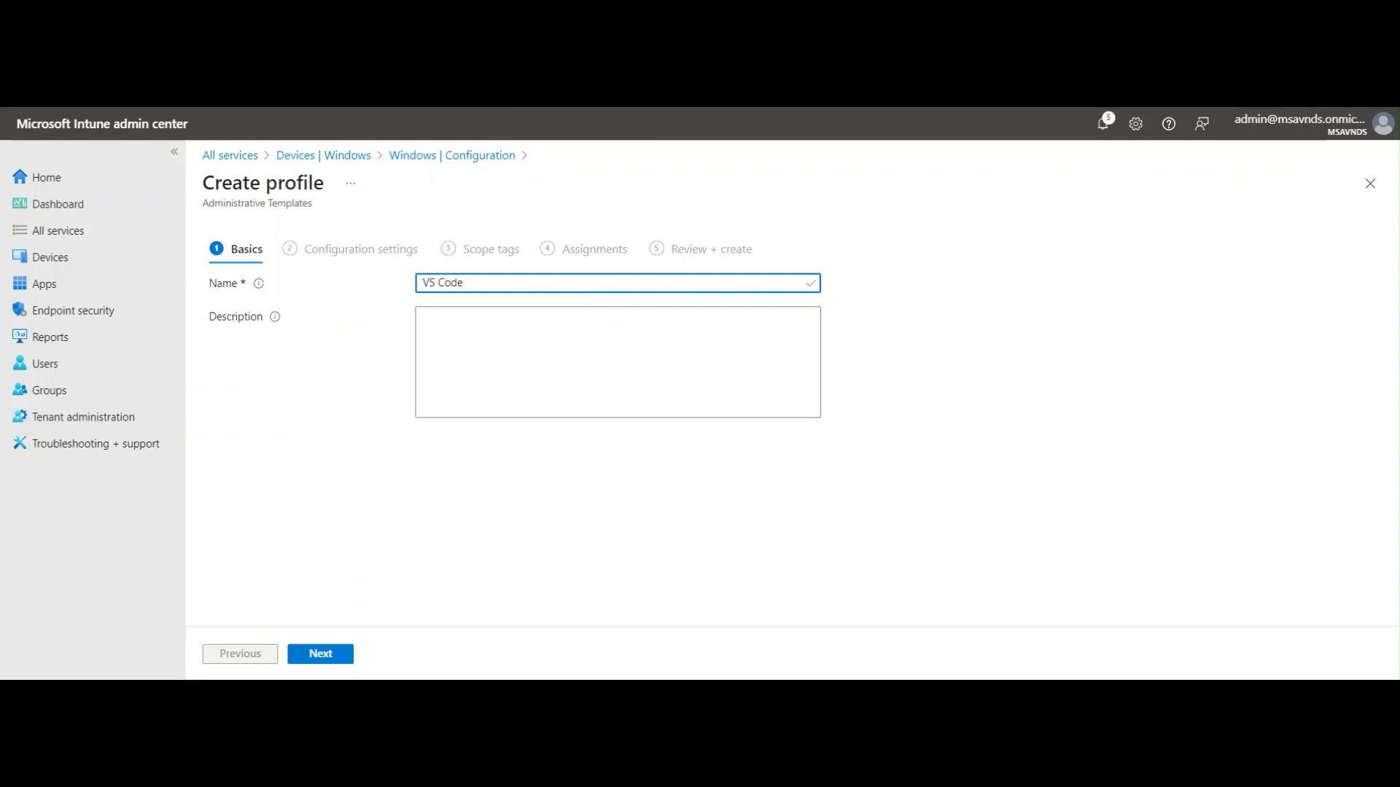
text( customization)
key(ctrl+a)
key(ctrl+c)
key(Tab)
key(ctrl+v)
click(520, 529)
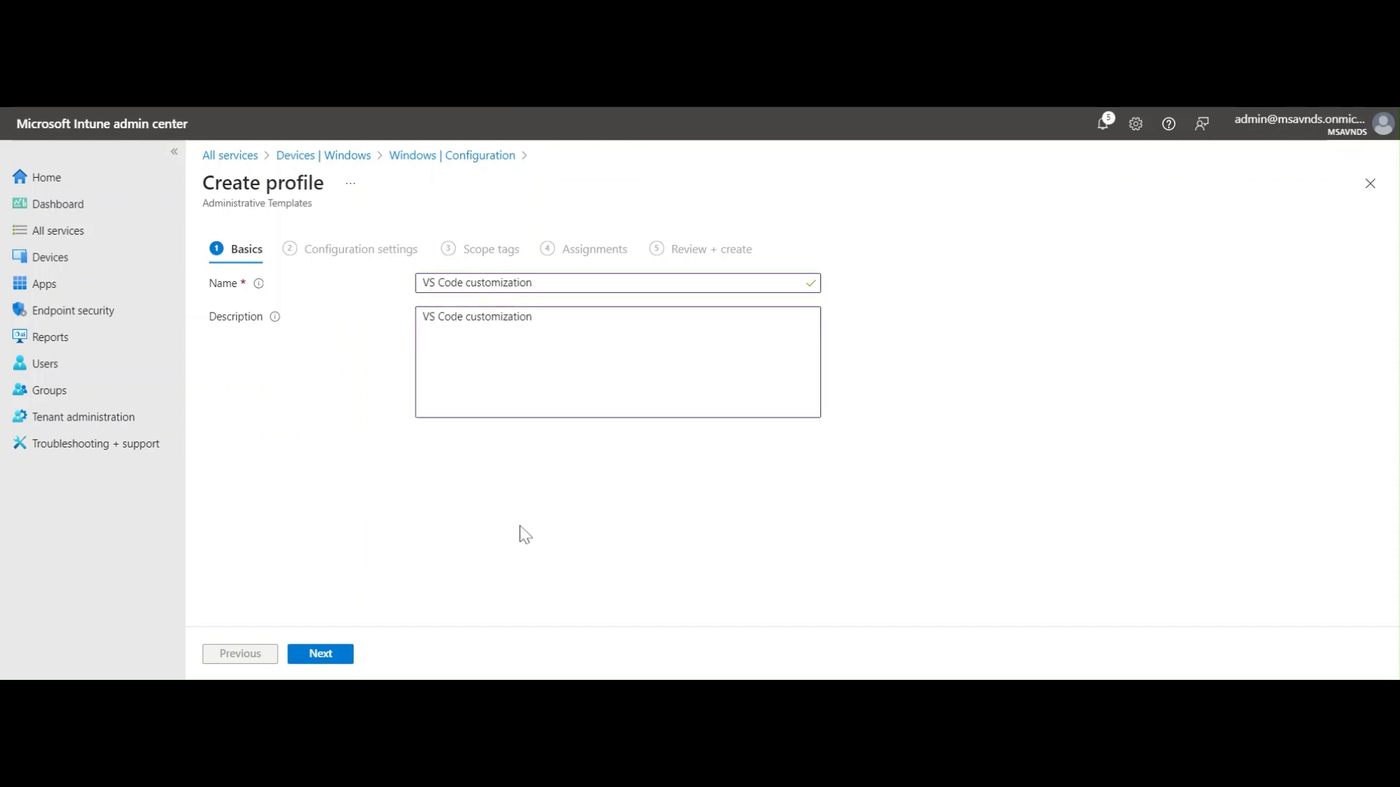
click(329, 658)
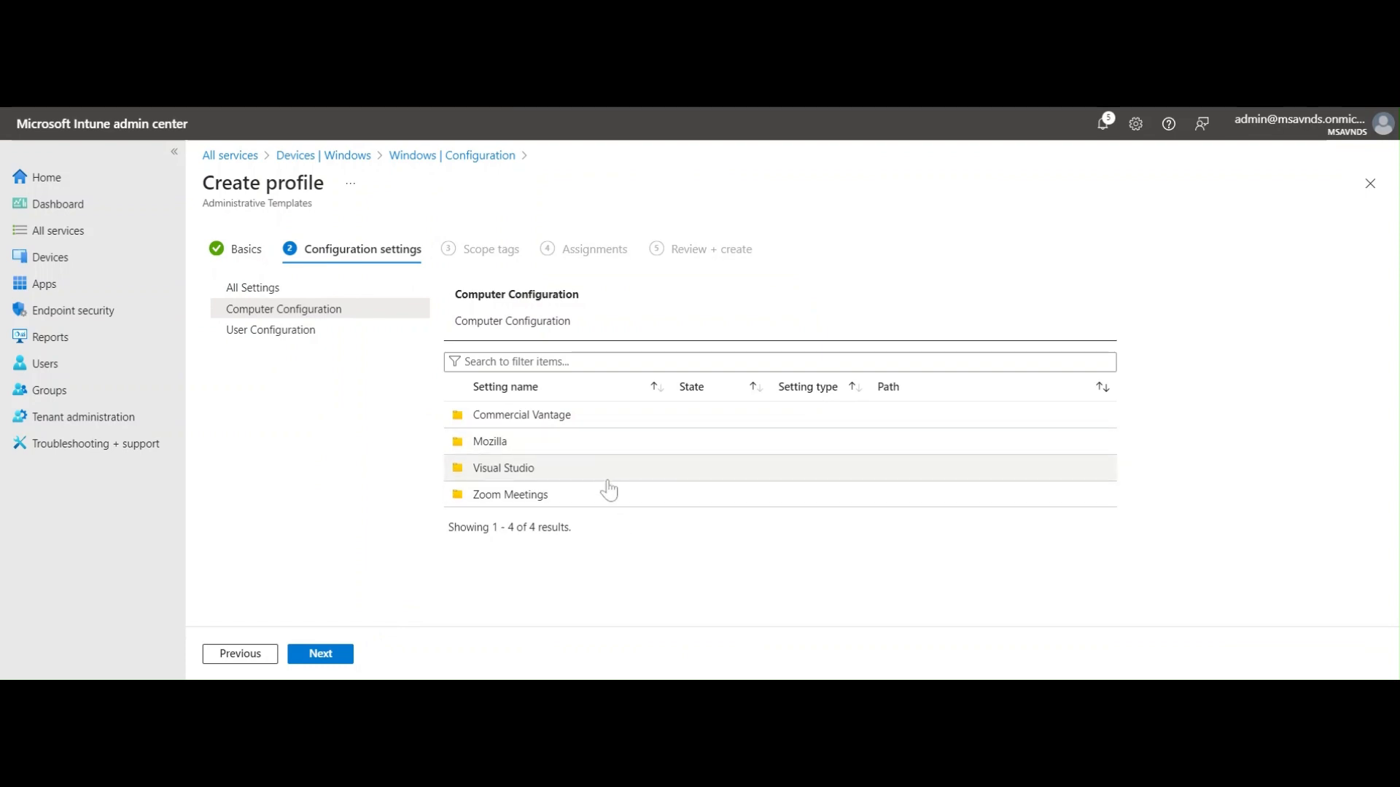
Filter the complete list of profile settings by "visual studio"
click(252, 287)
scroll(656, 481, down, 3)
scroll(603, 422, up, 3)
click(466, 361)
text(visual studio)
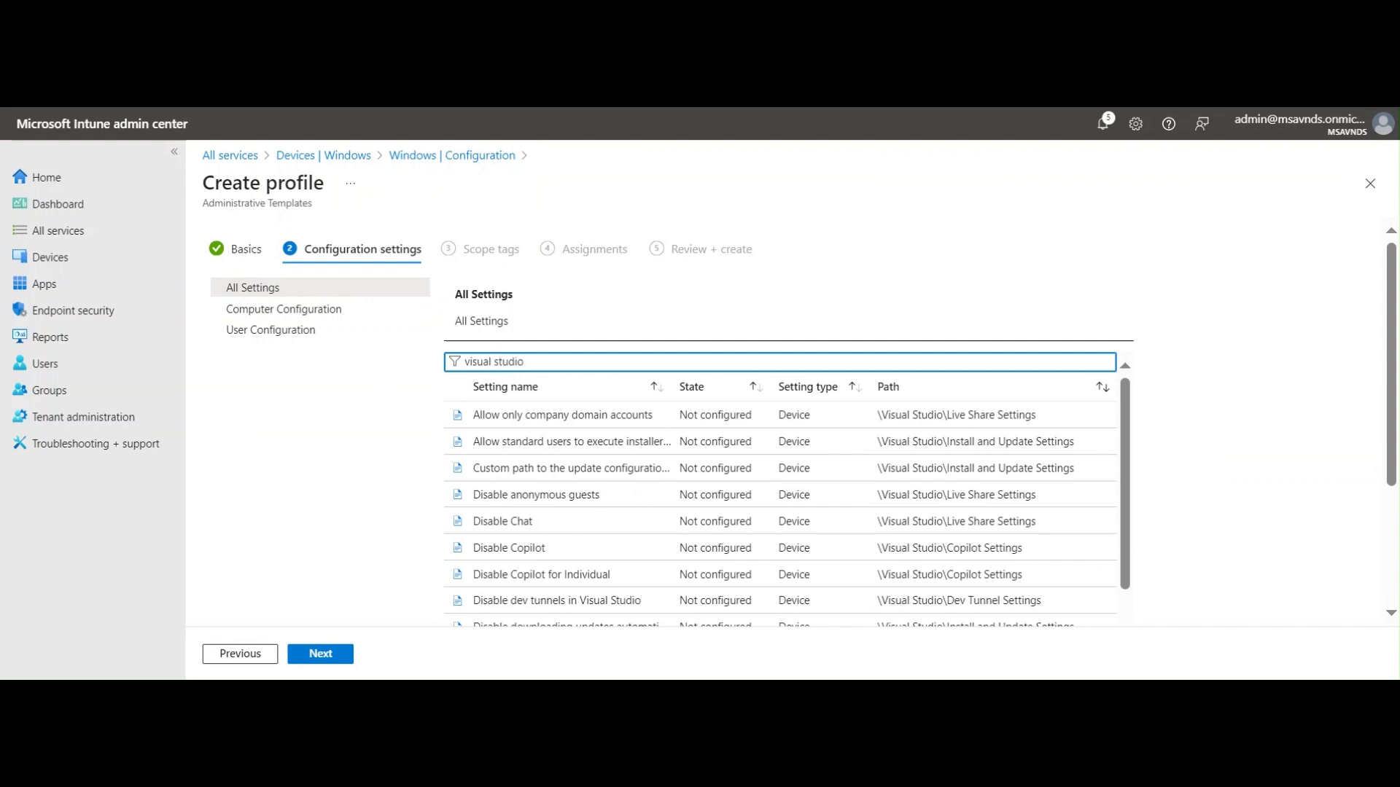
Examine the filtered Visual Studio settings on both result pages and under Computer Configuration, and return to all settings
scroll(794, 437, down, 10)
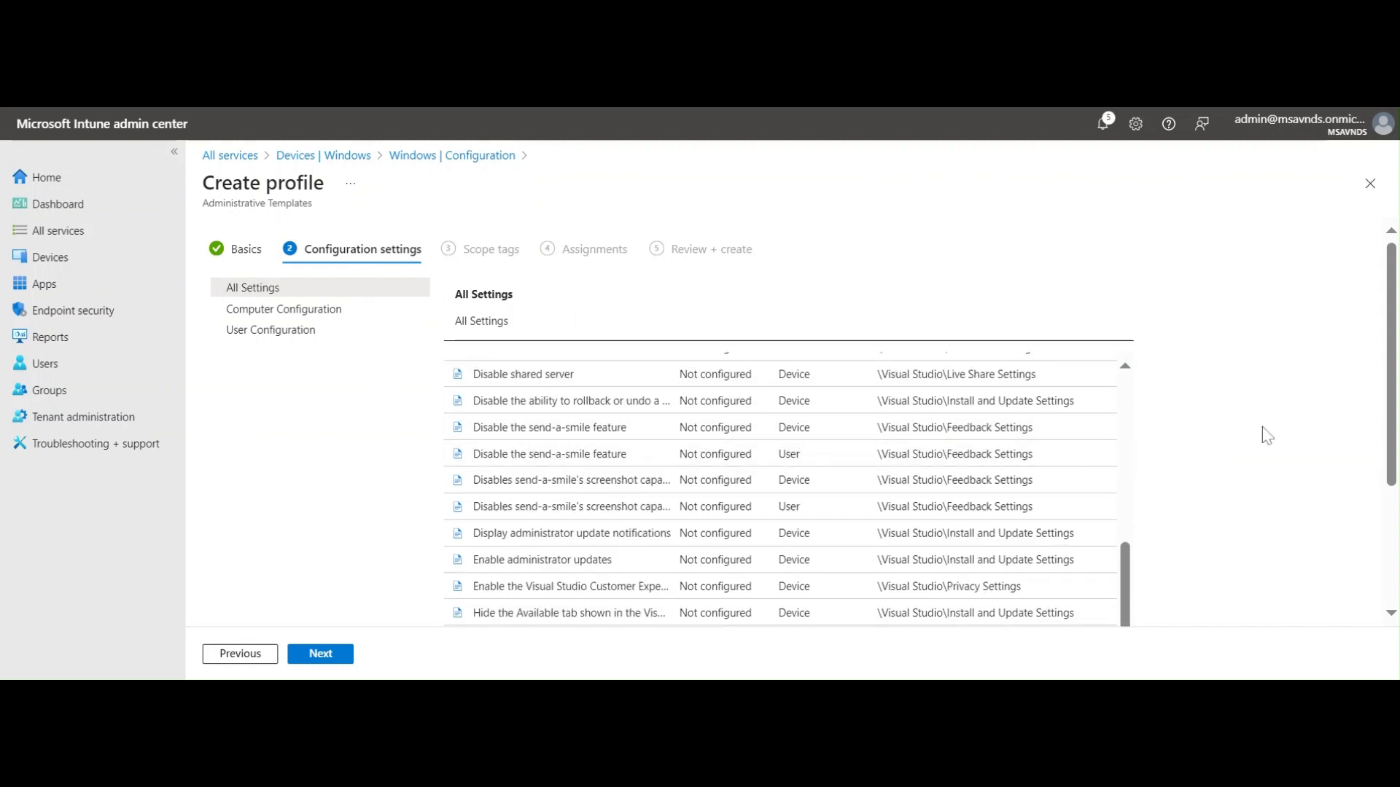
scroll(1266, 436, down, 3)
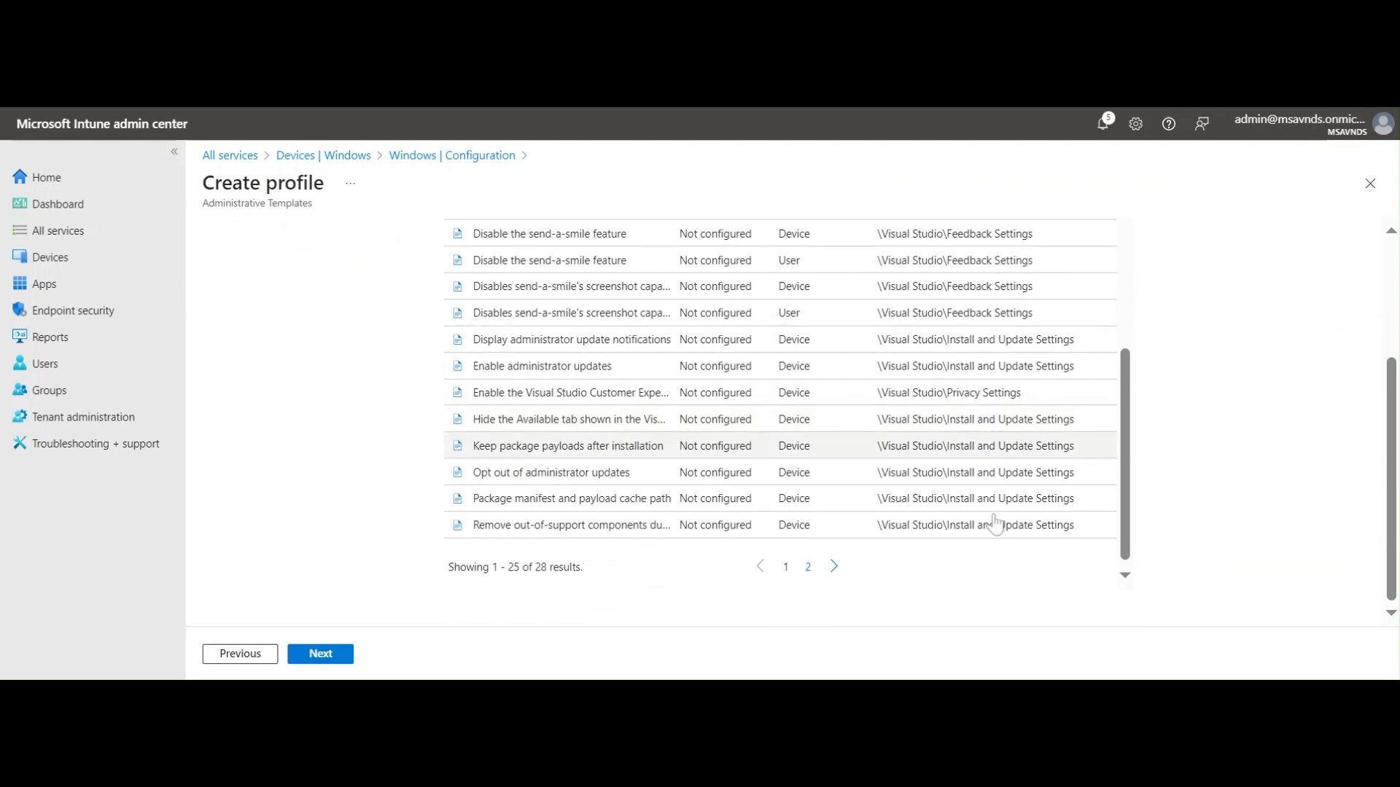
scroll(947, 444, up, 5)
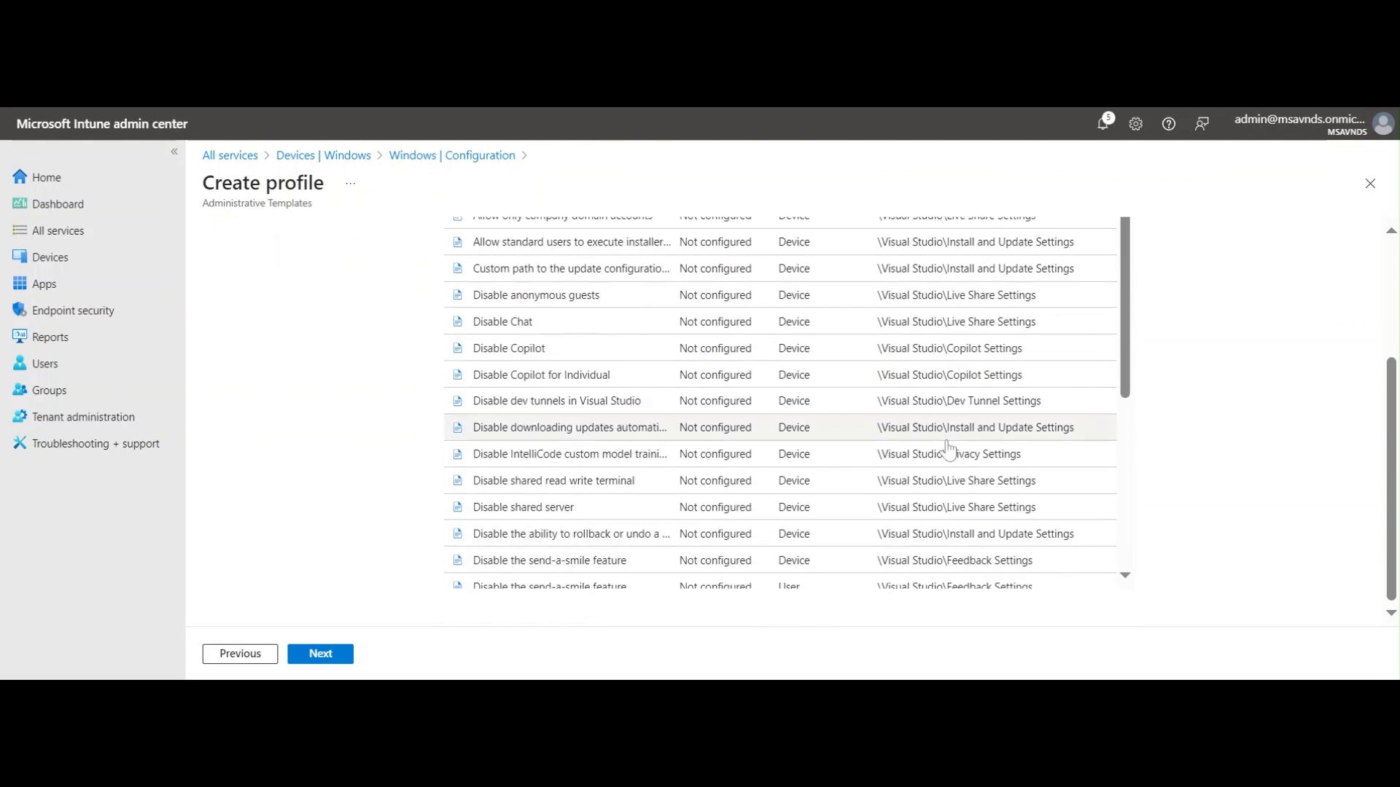
scroll(951, 444, up, 3)
scroll(1232, 459, down, 2)
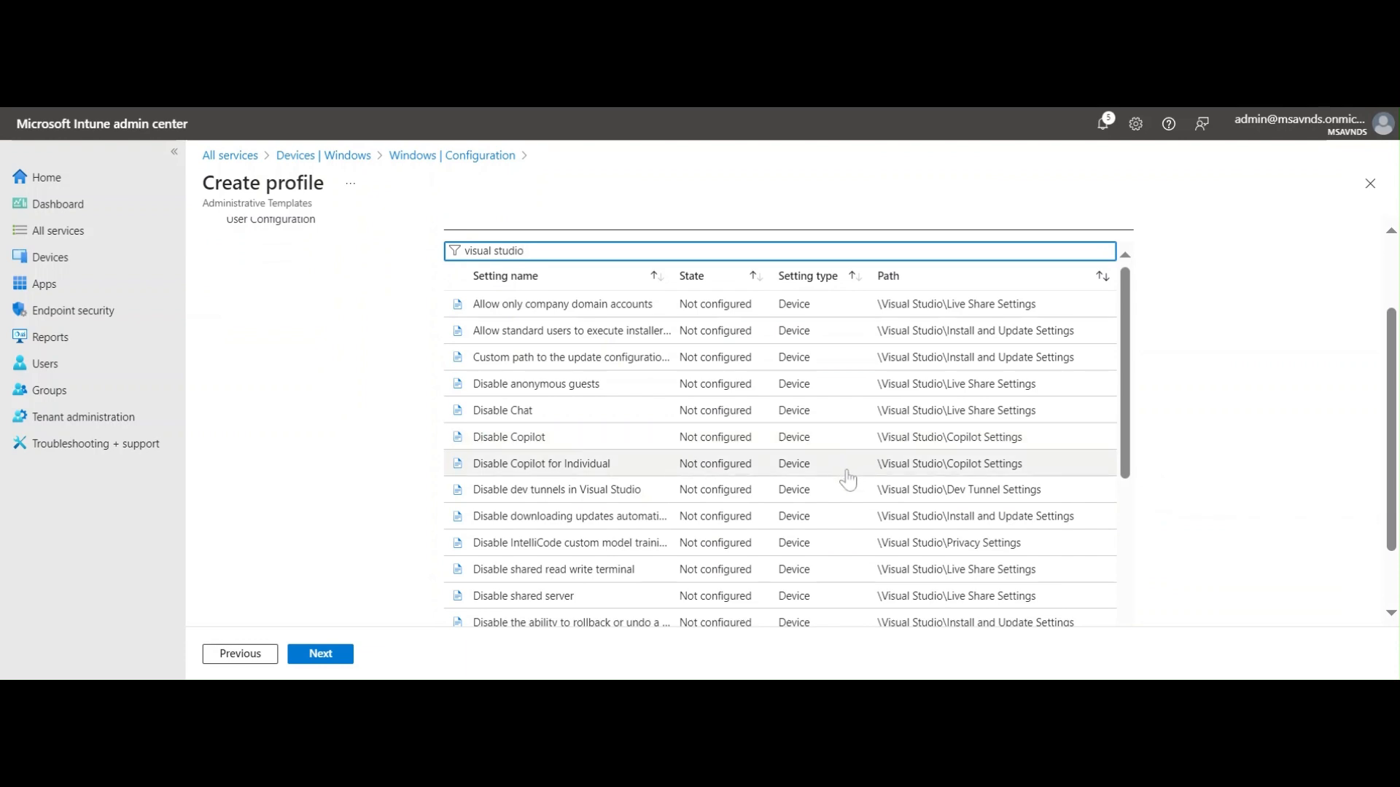
scroll(878, 532, down, 6)
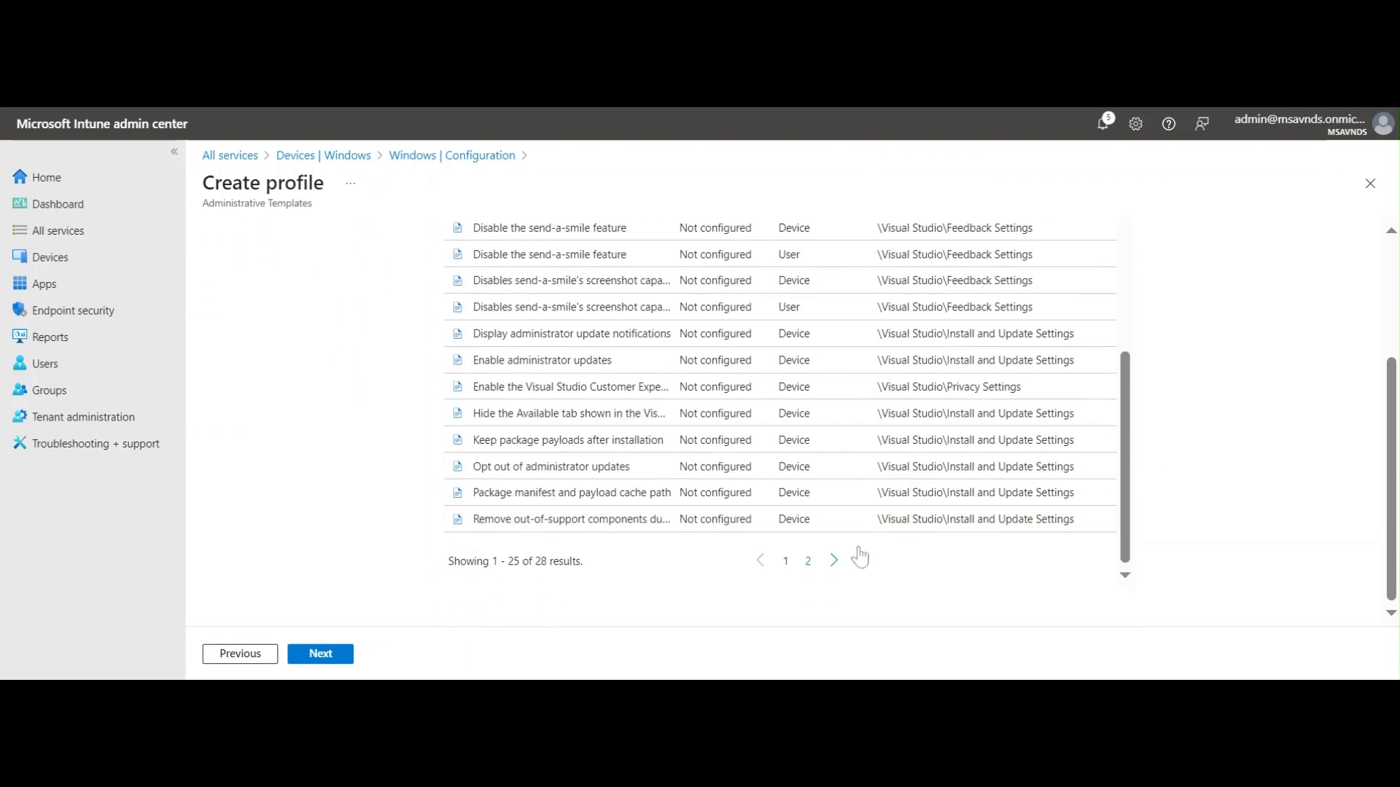
click(833, 561)
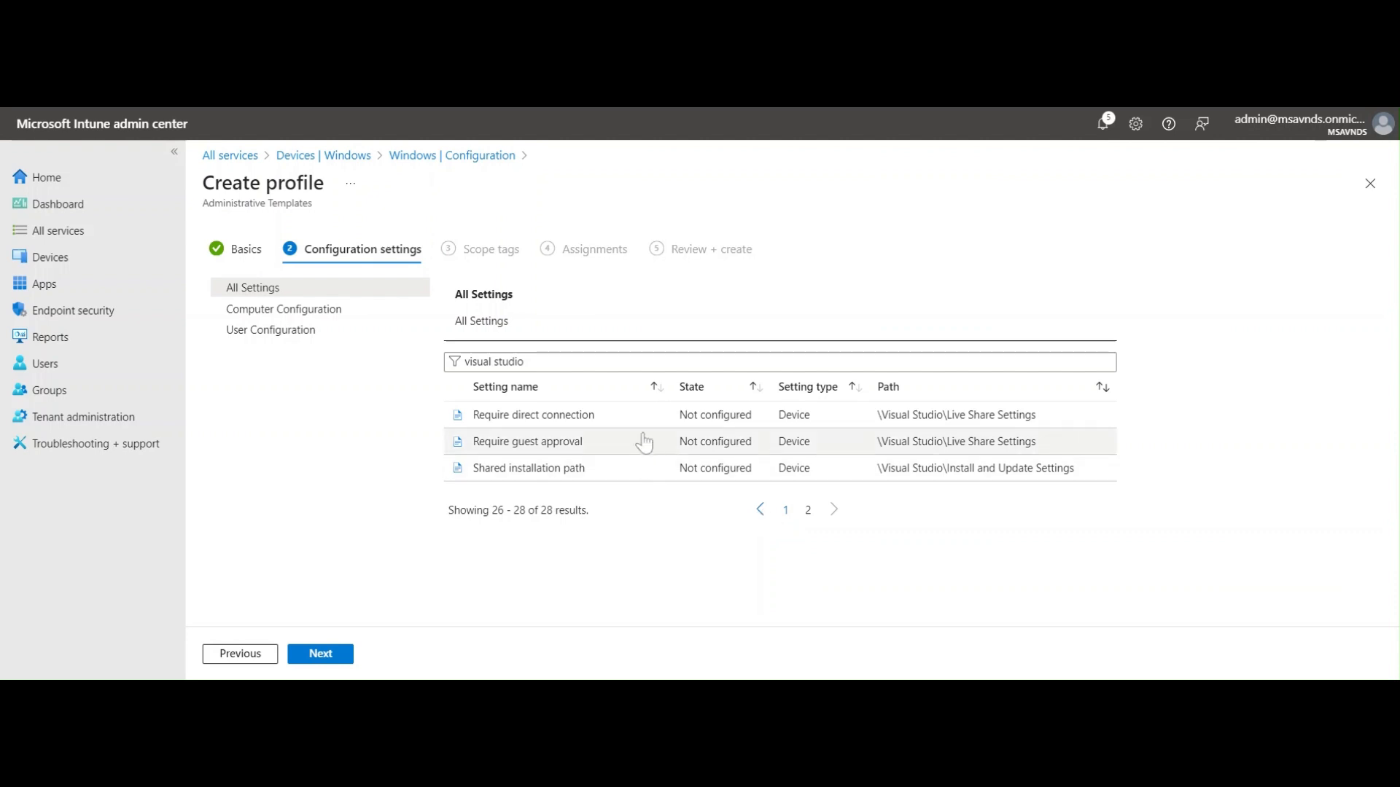
click(328, 313)
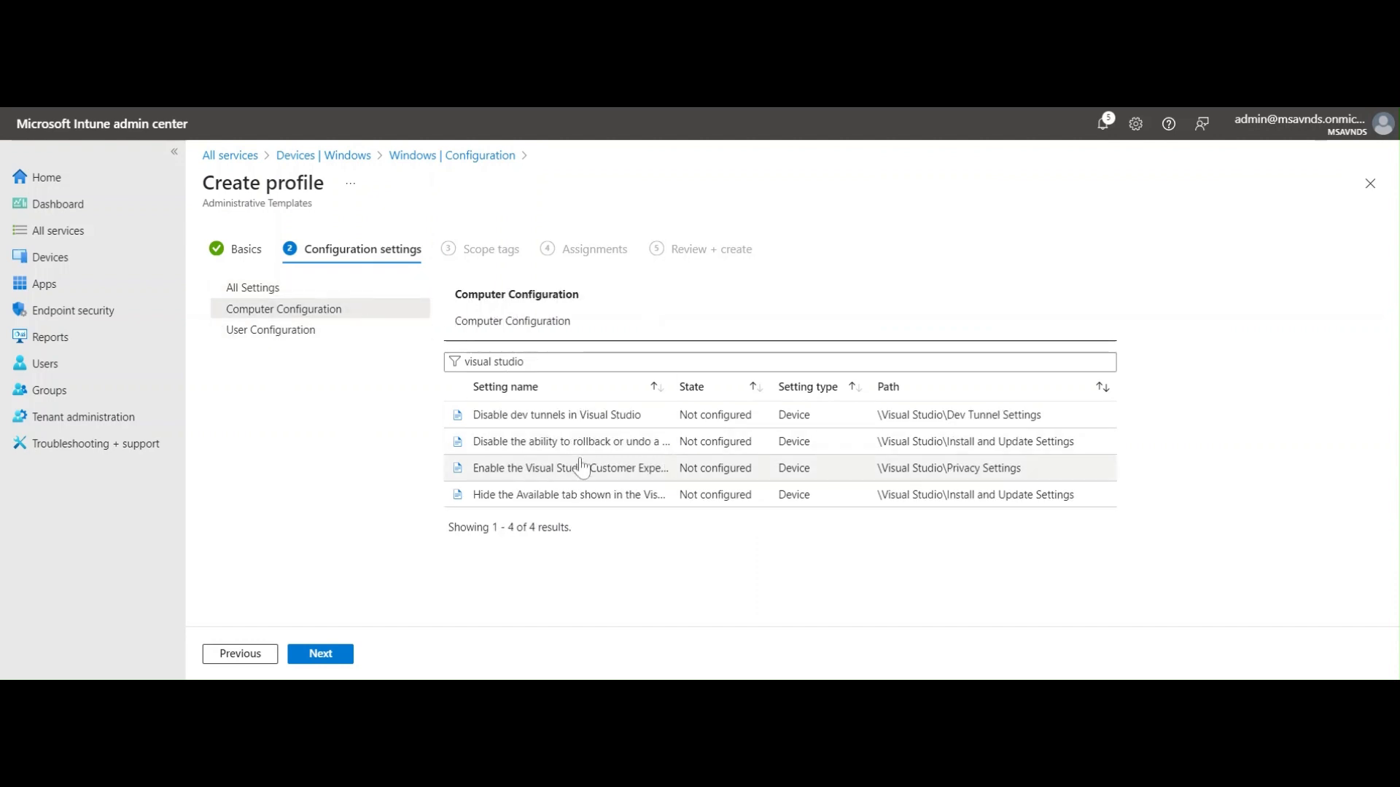
click(273, 289)
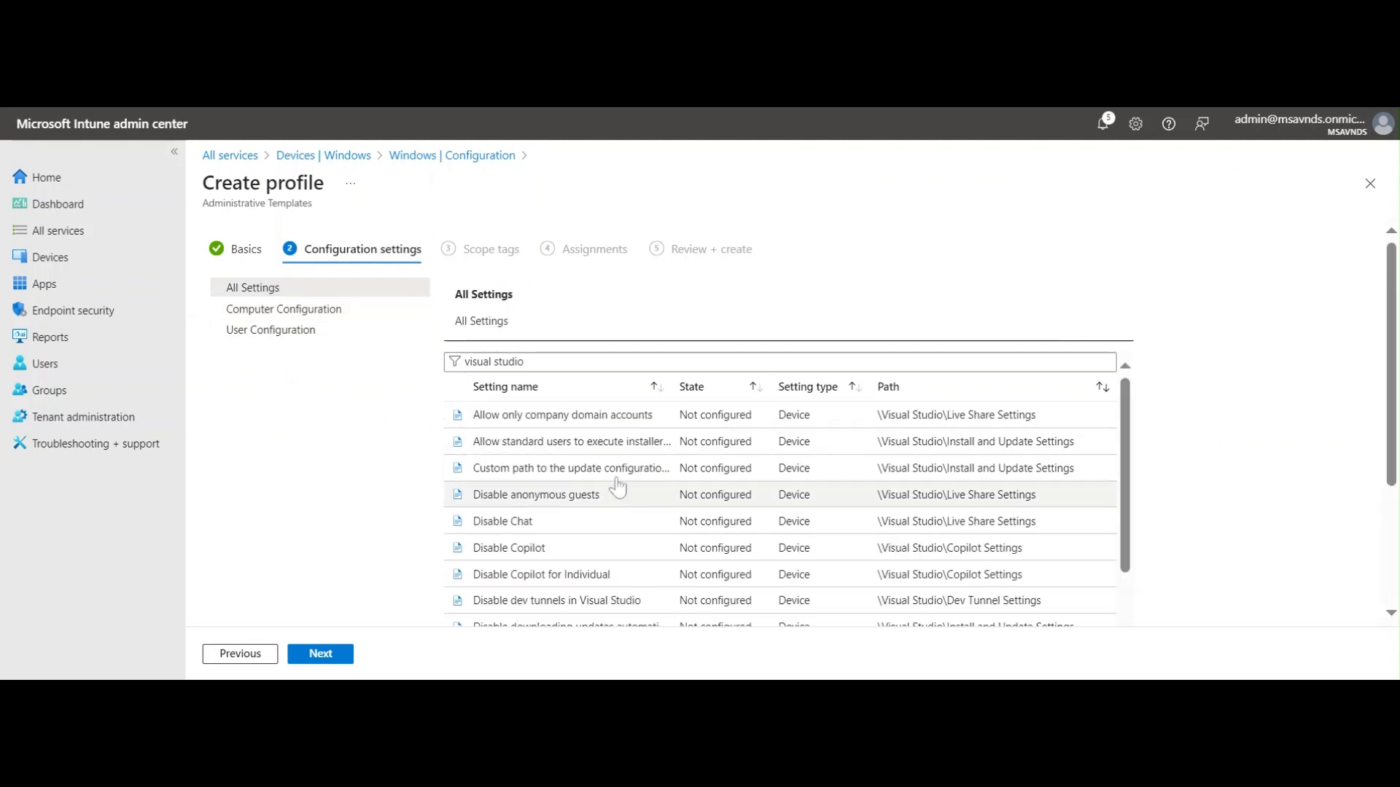
Examine the filtered Visual Studio settings, clear the filter and look through the complete settings list
scroll(636, 474, down, 5)
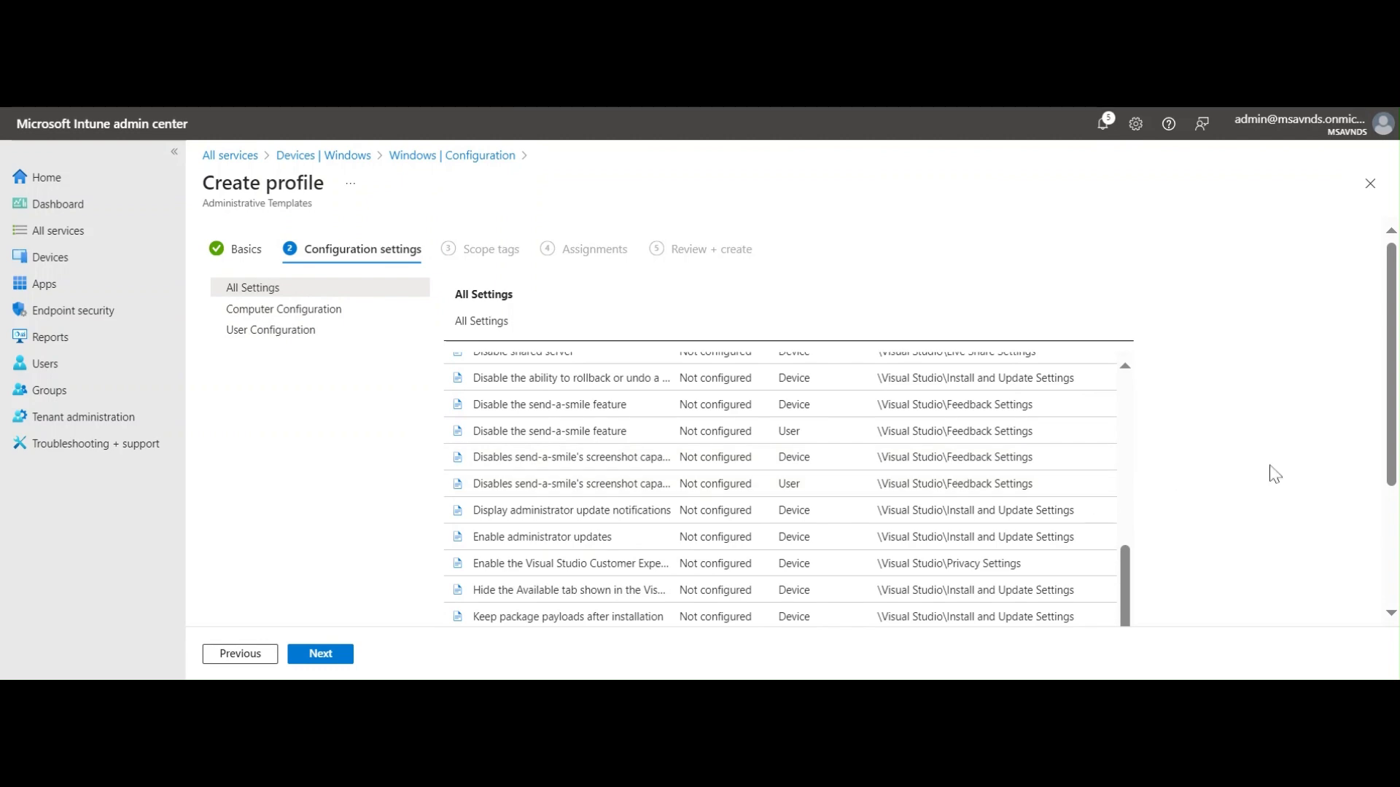
scroll(1269, 475, down, 3)
scroll(1229, 478, up, 3)
scroll(931, 409, up, 5)
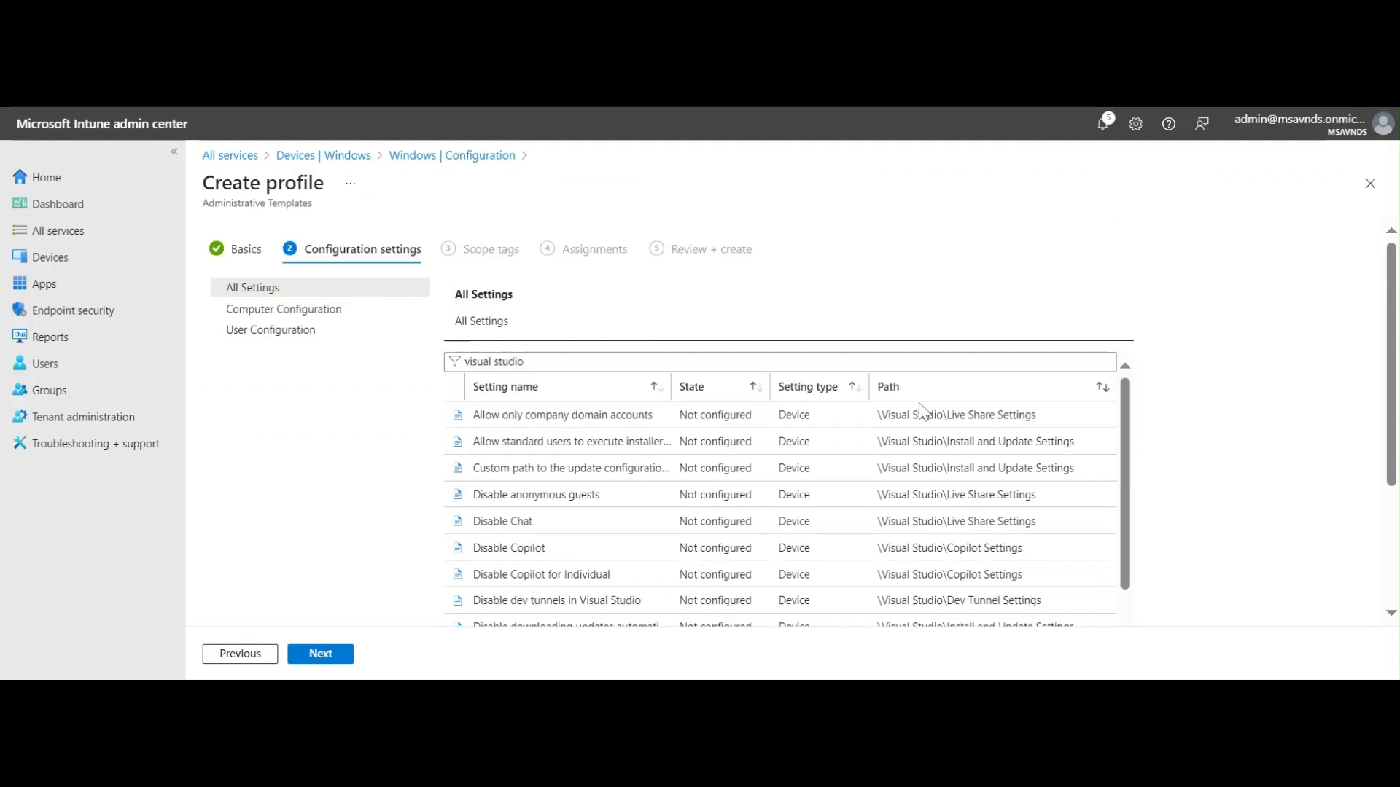
drag(528, 362, 464, 363)
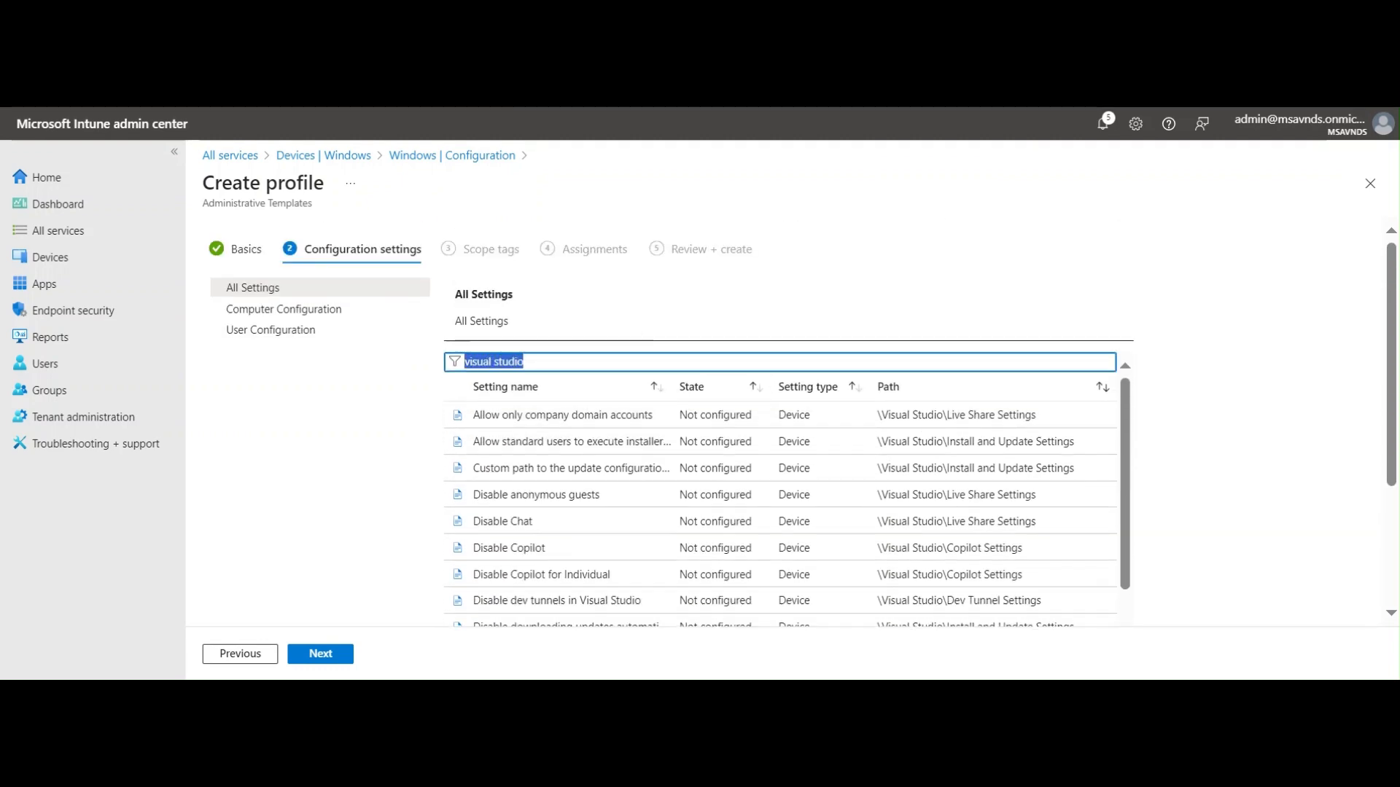
key(BackSpace)
scroll(1159, 467, down, 3)
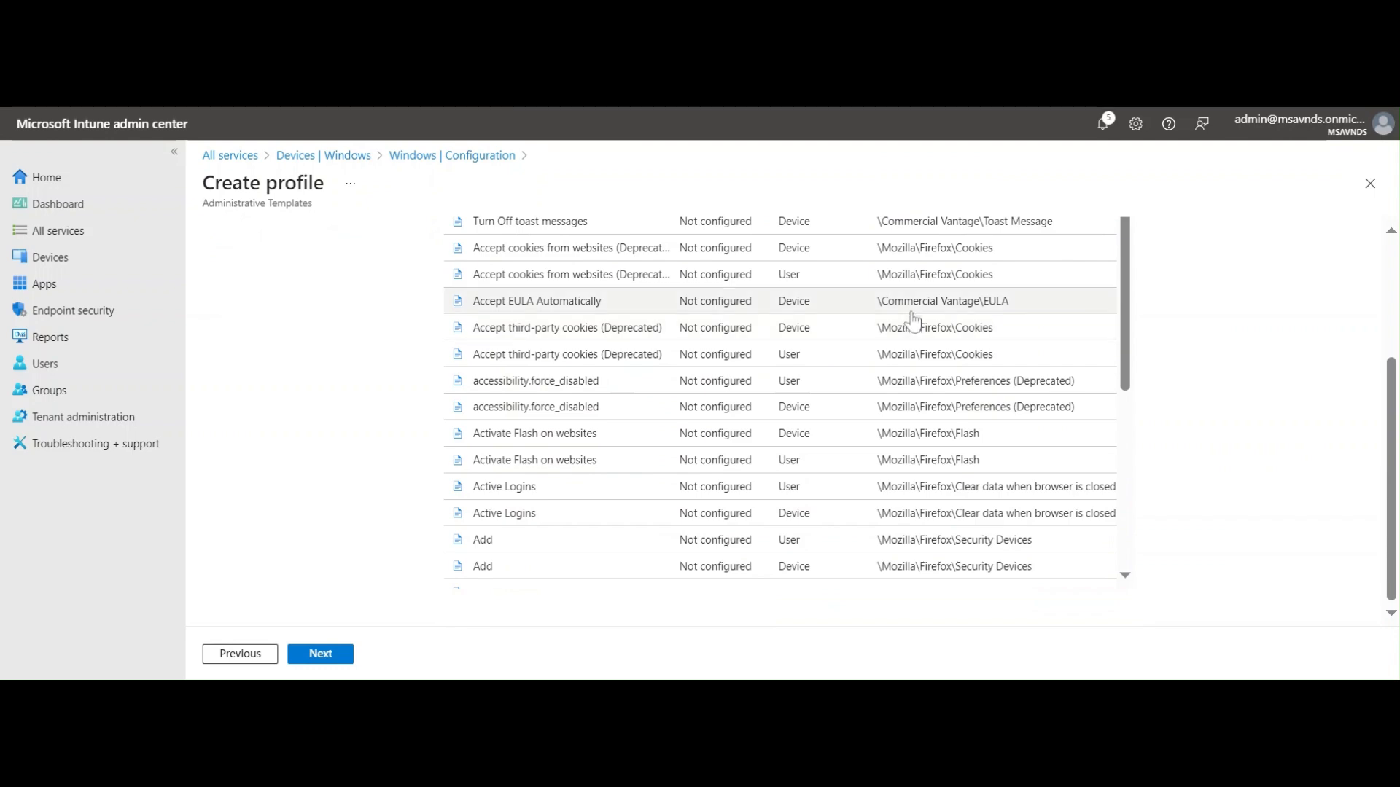
scroll(922, 328, down, 3)
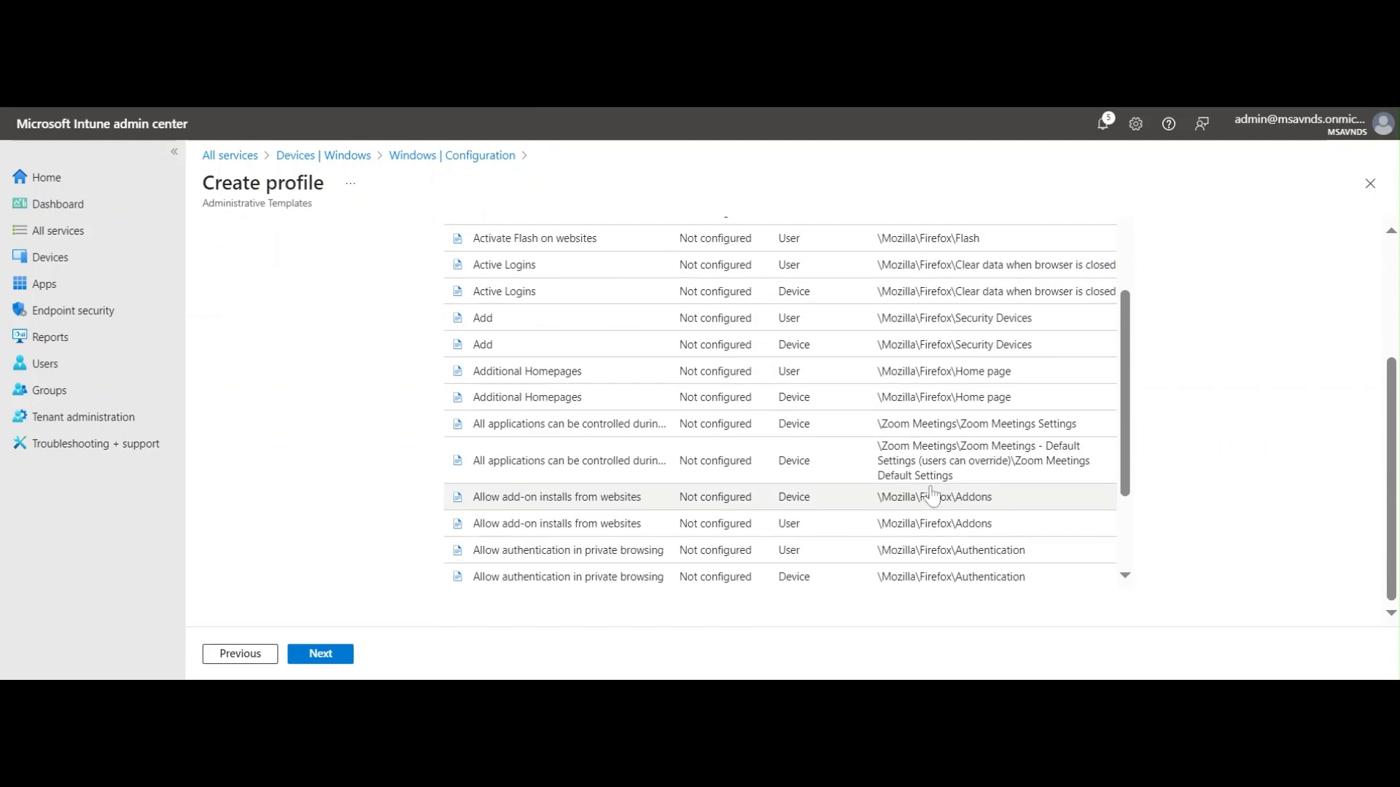
scroll(932, 496, down, 2)
scroll(933, 457, up, 10)
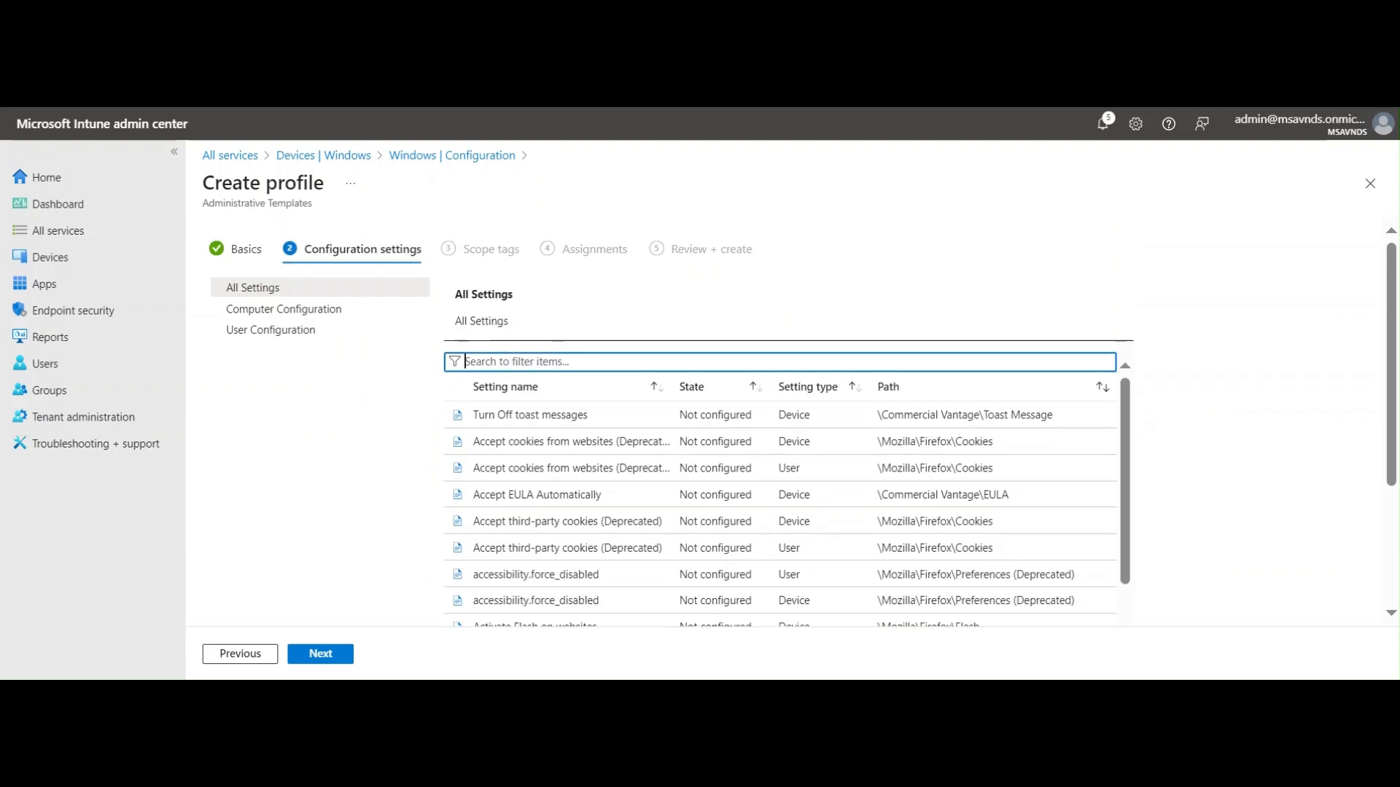
Filter the profile's settings list by "visual studio" again
text(visual s)
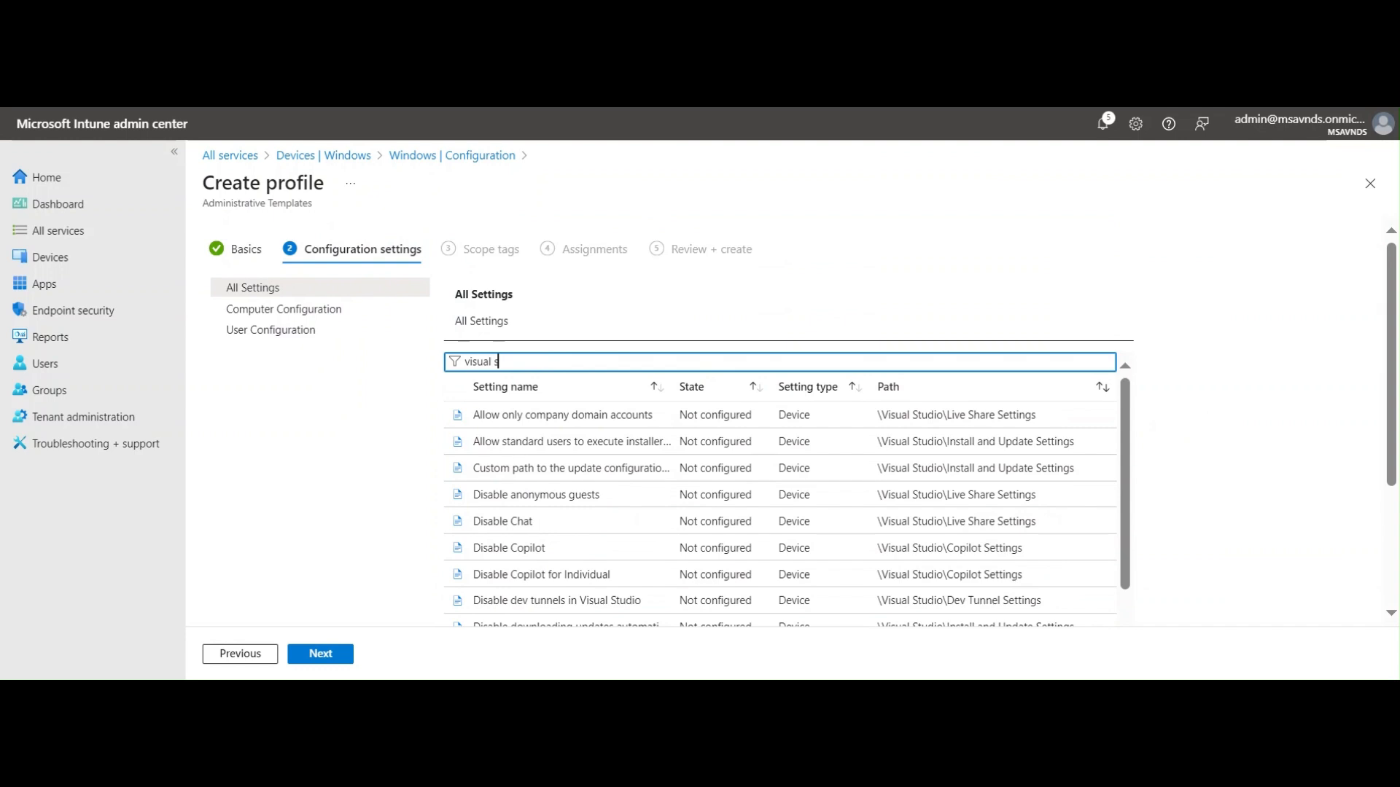
text(tudio)
click(922, 257)
Set the Disable Chat setting under Live Share Settings to Disabled
scroll(934, 250, down, 1)
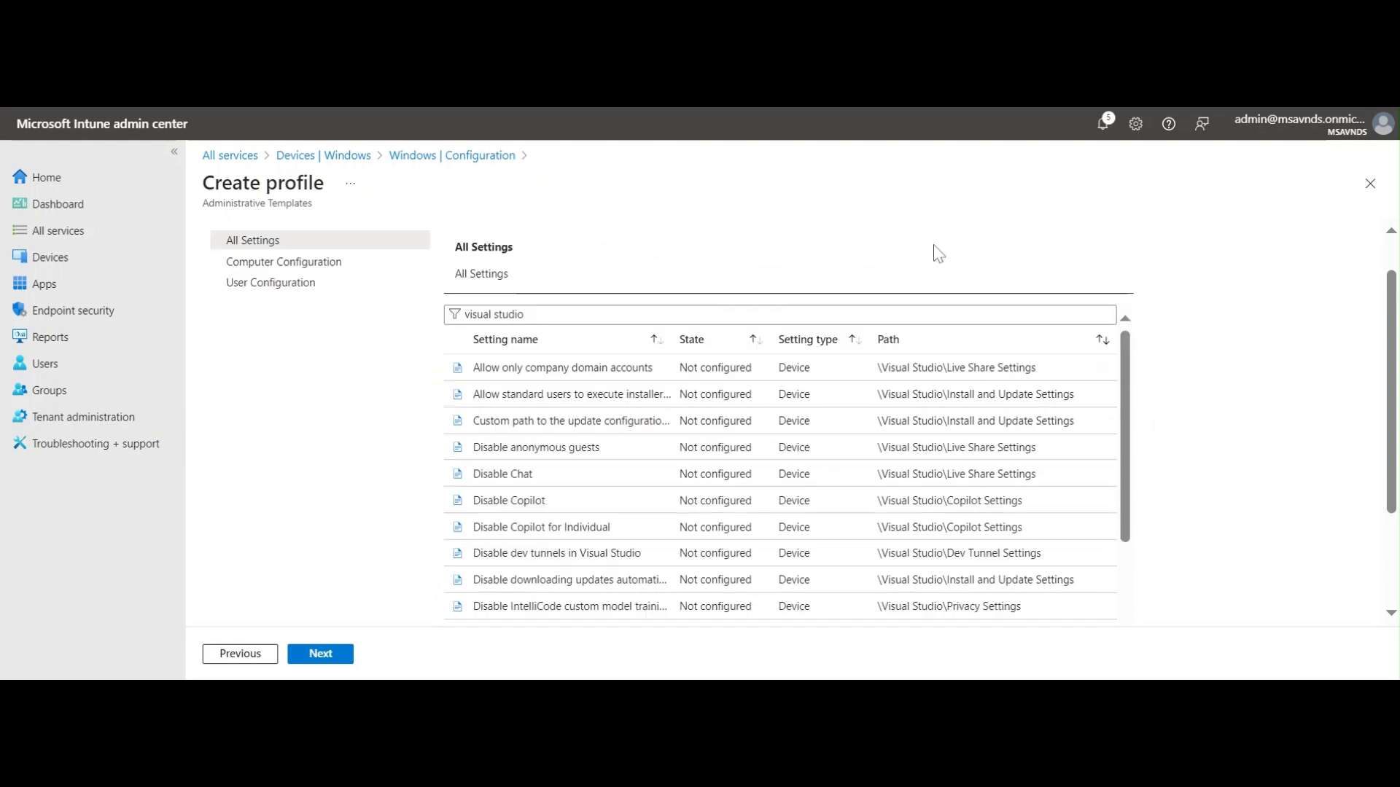
click(527, 414)
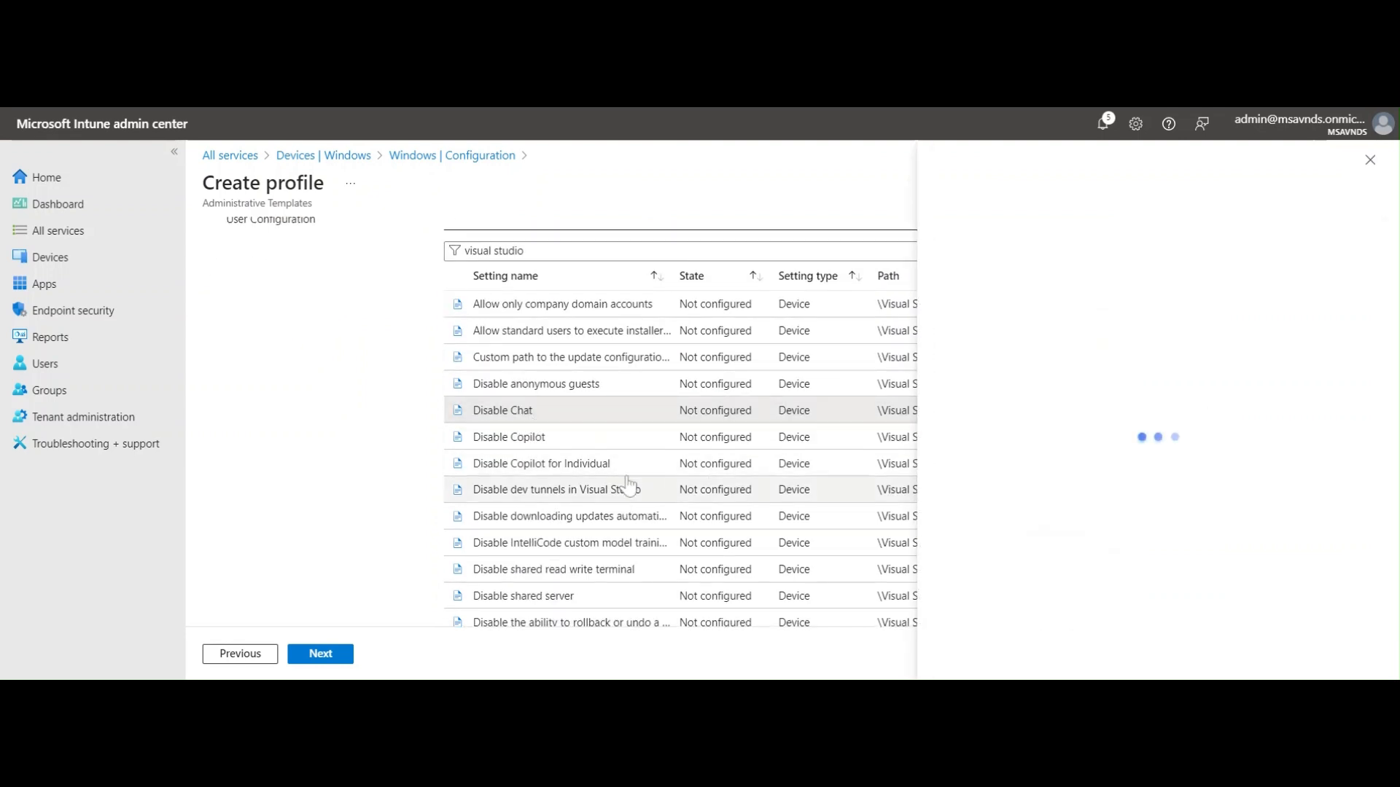
click(942, 320)
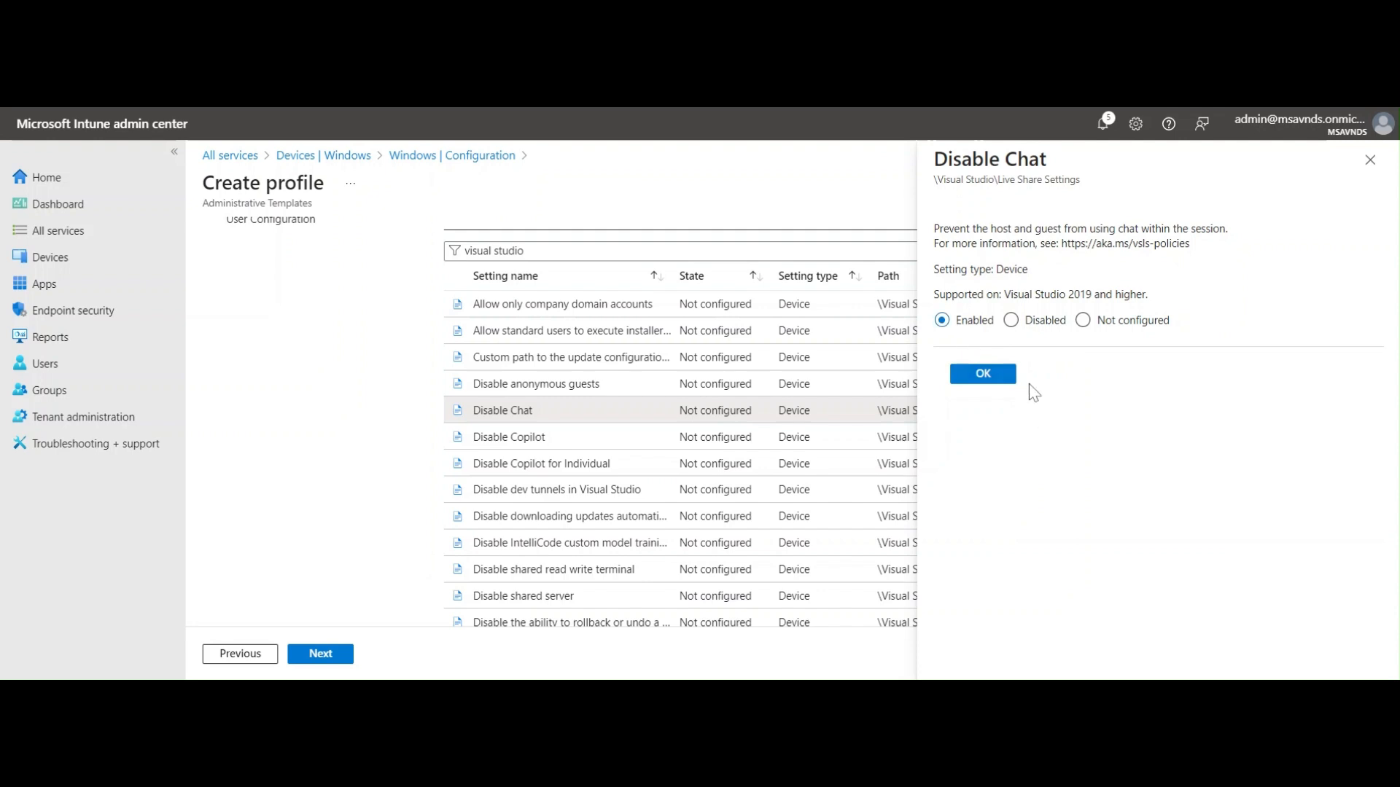
click(1034, 322)
click(983, 373)
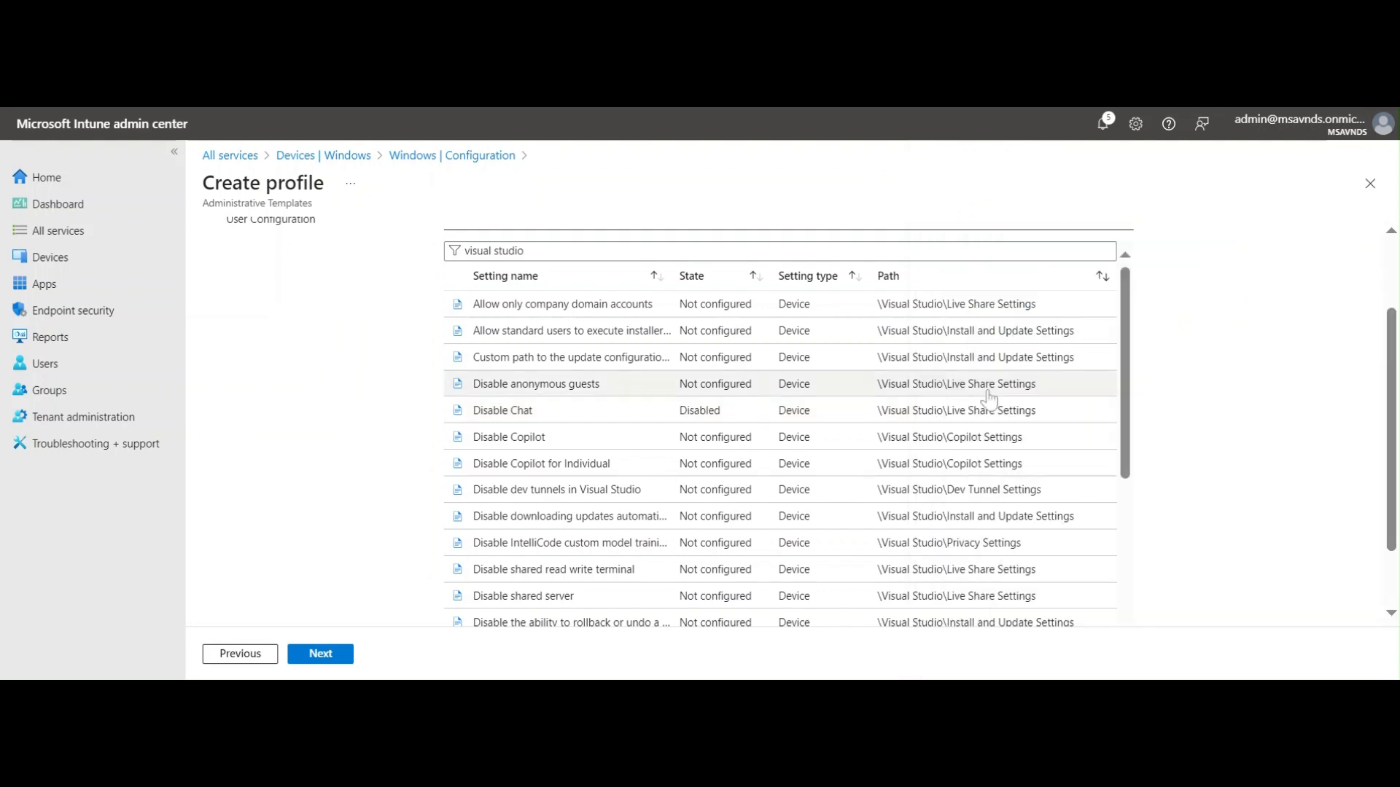
Set both the Disable Copilot and Disable Copilot for Individual settings to Disabled
click(602, 438)
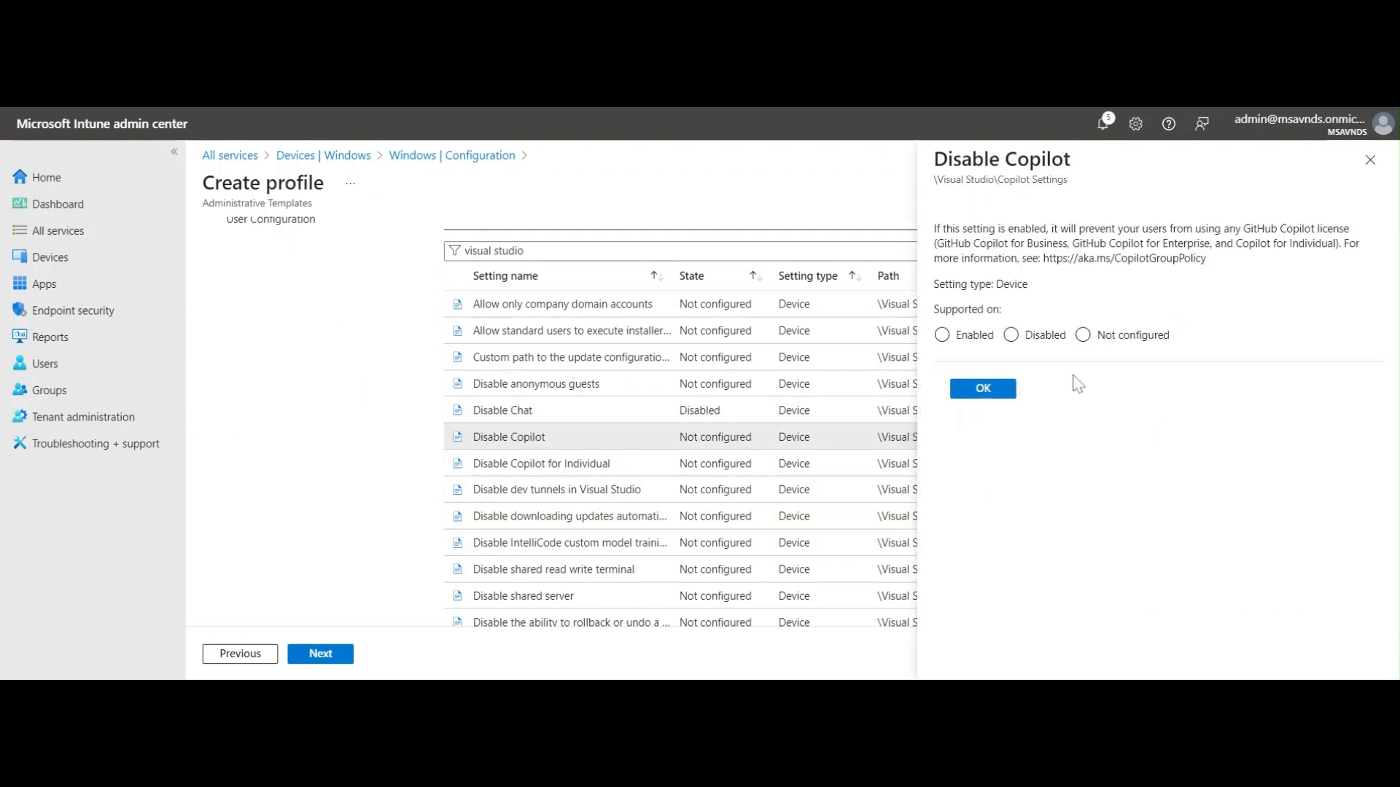
click(979, 388)
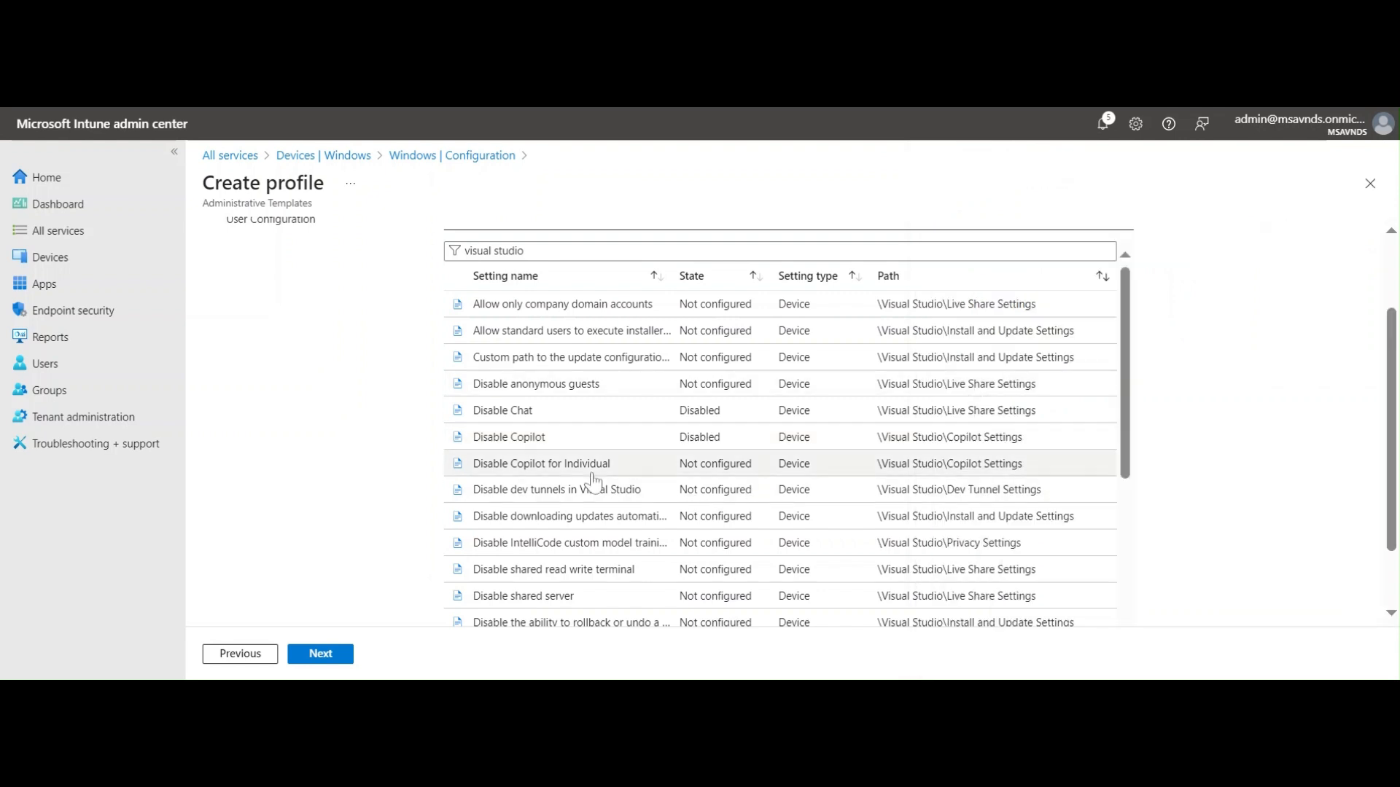
click(642, 465)
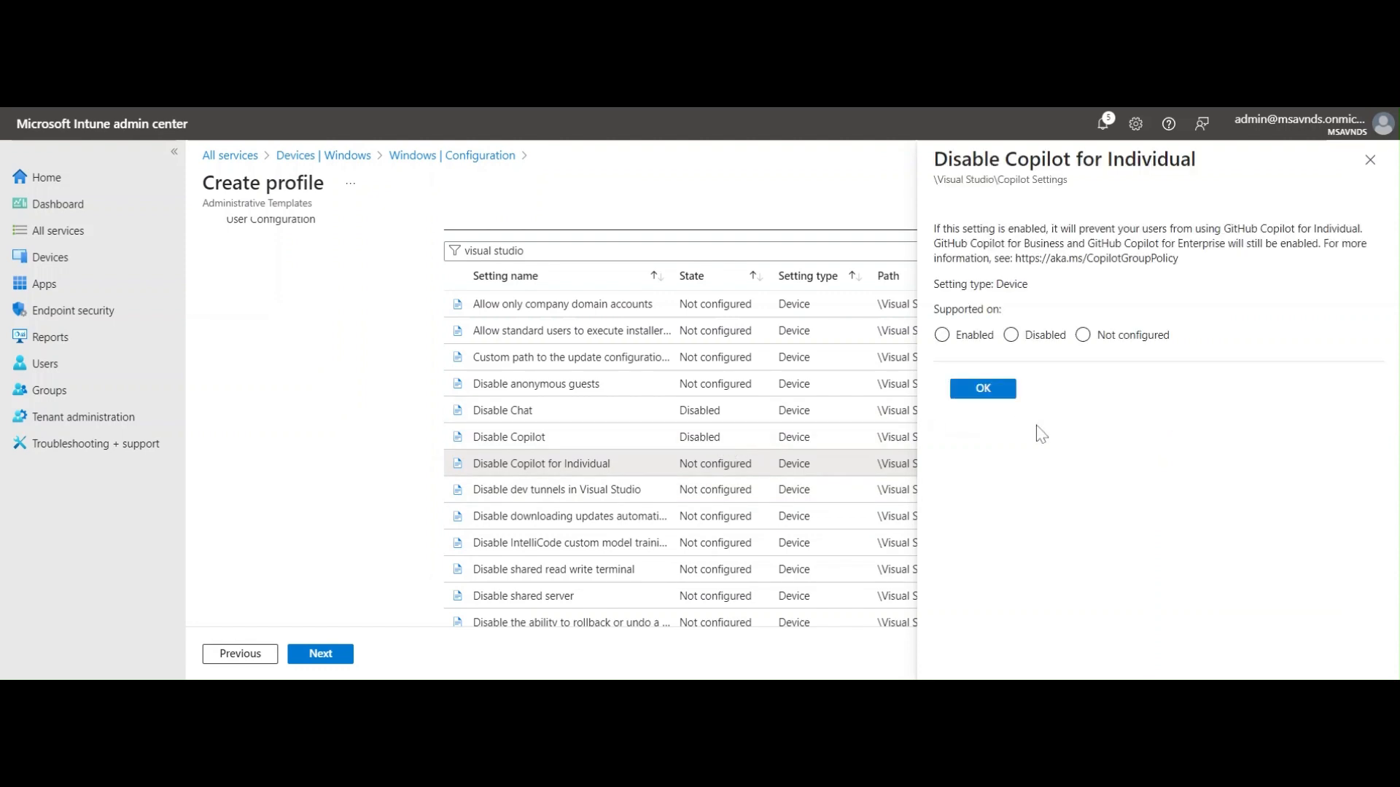
click(1042, 340)
click(983, 388)
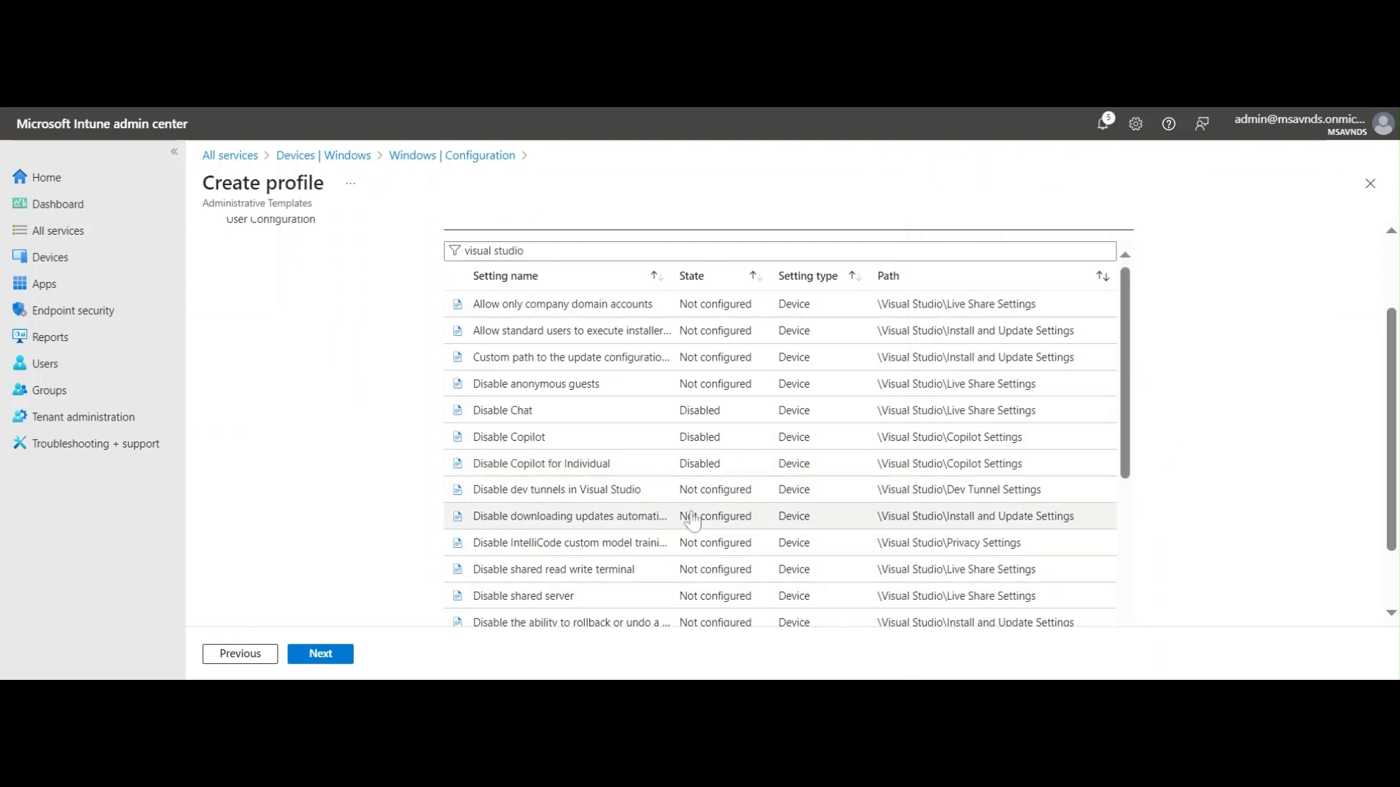
Set the Keep package payloads after installation setting to Disabled
scroll(693, 521, up, 2)
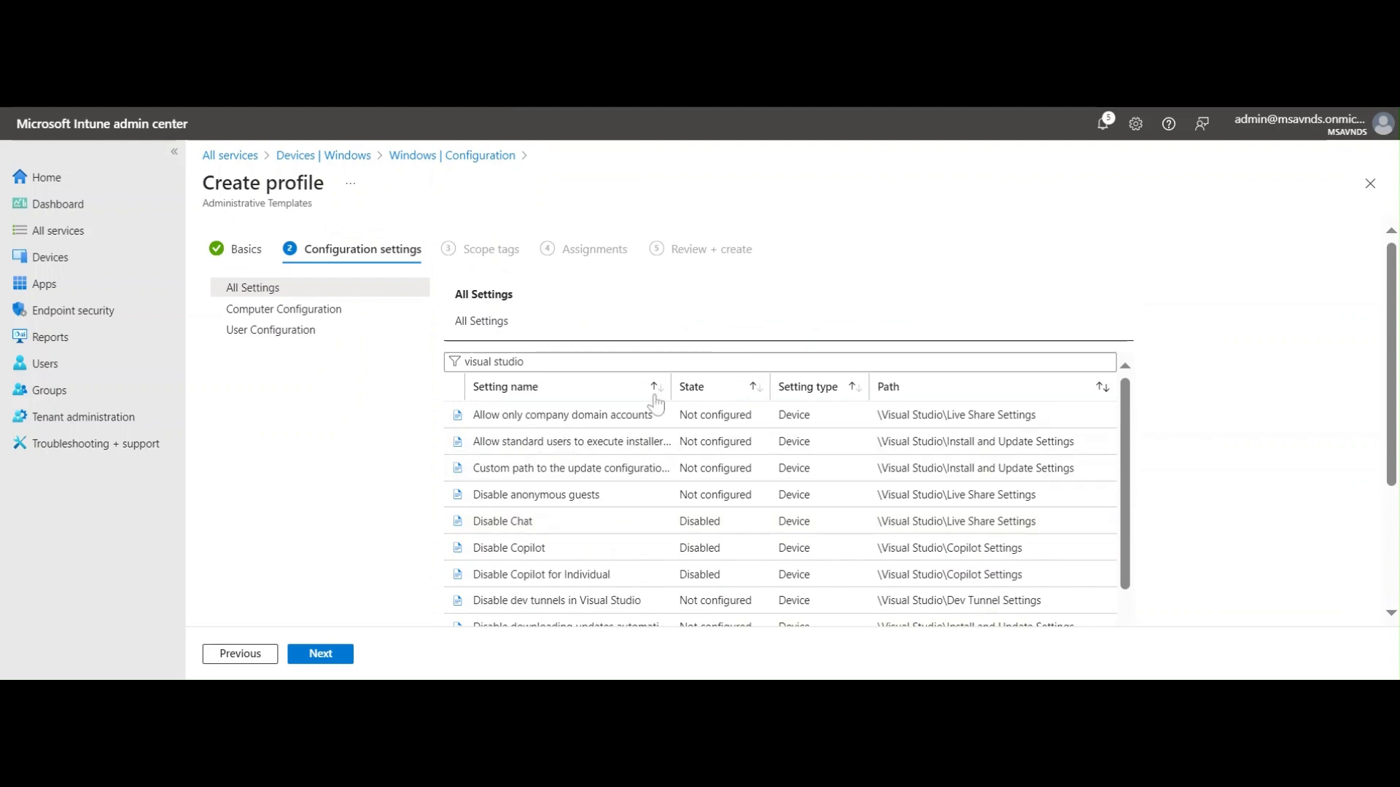
scroll(1203, 406, down, 3)
scroll(539, 516, down, 5)
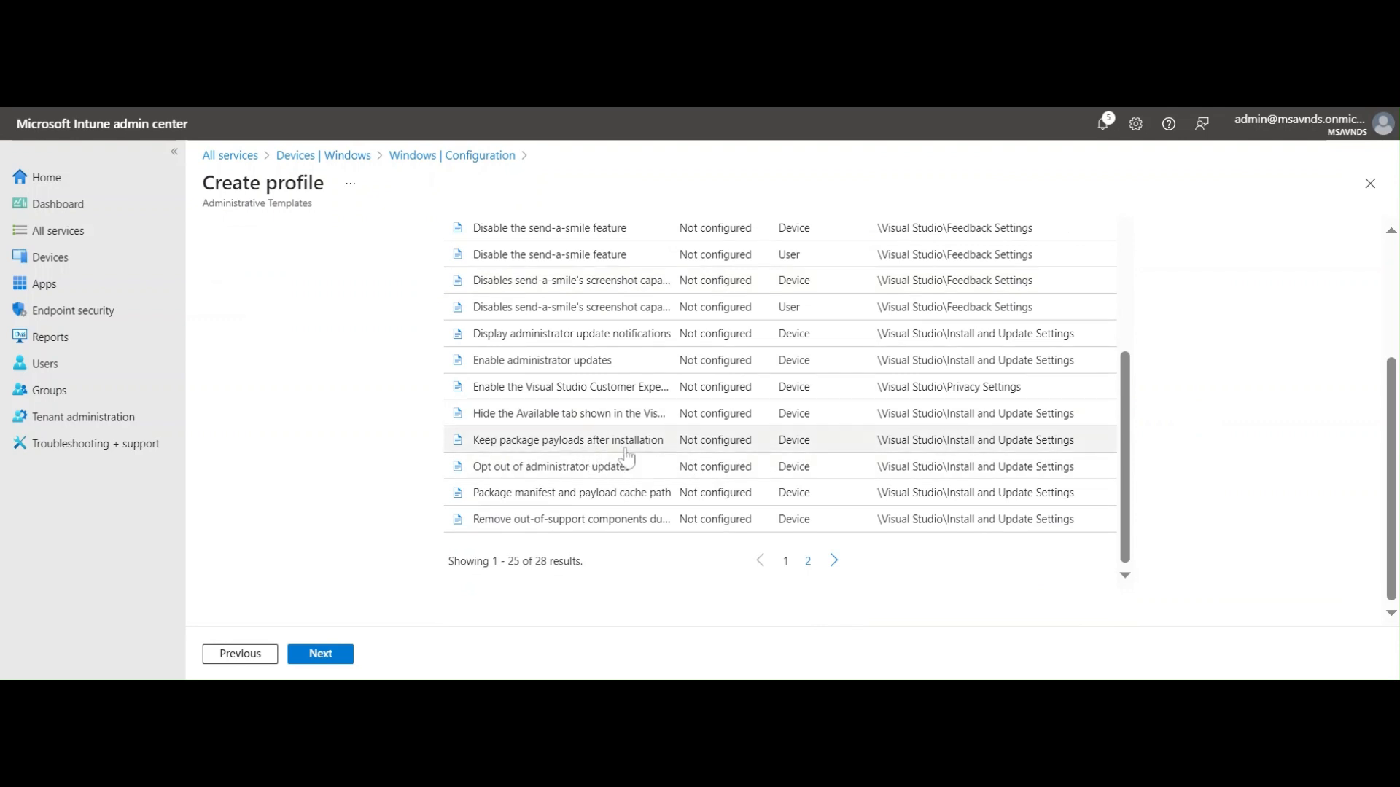
click(626, 447)
click(1028, 397)
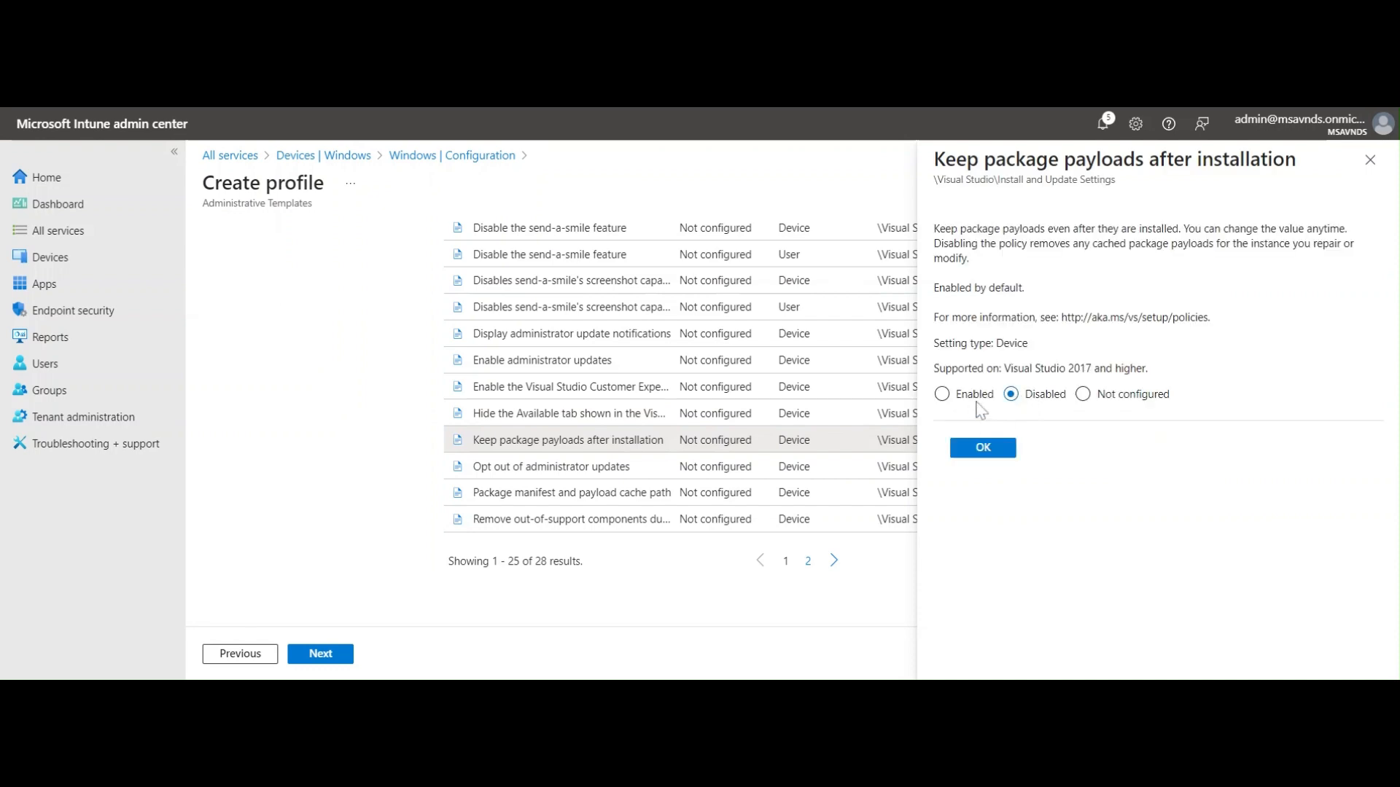
click(942, 395)
click(1041, 401)
click(1134, 404)
click(1023, 398)
click(984, 448)
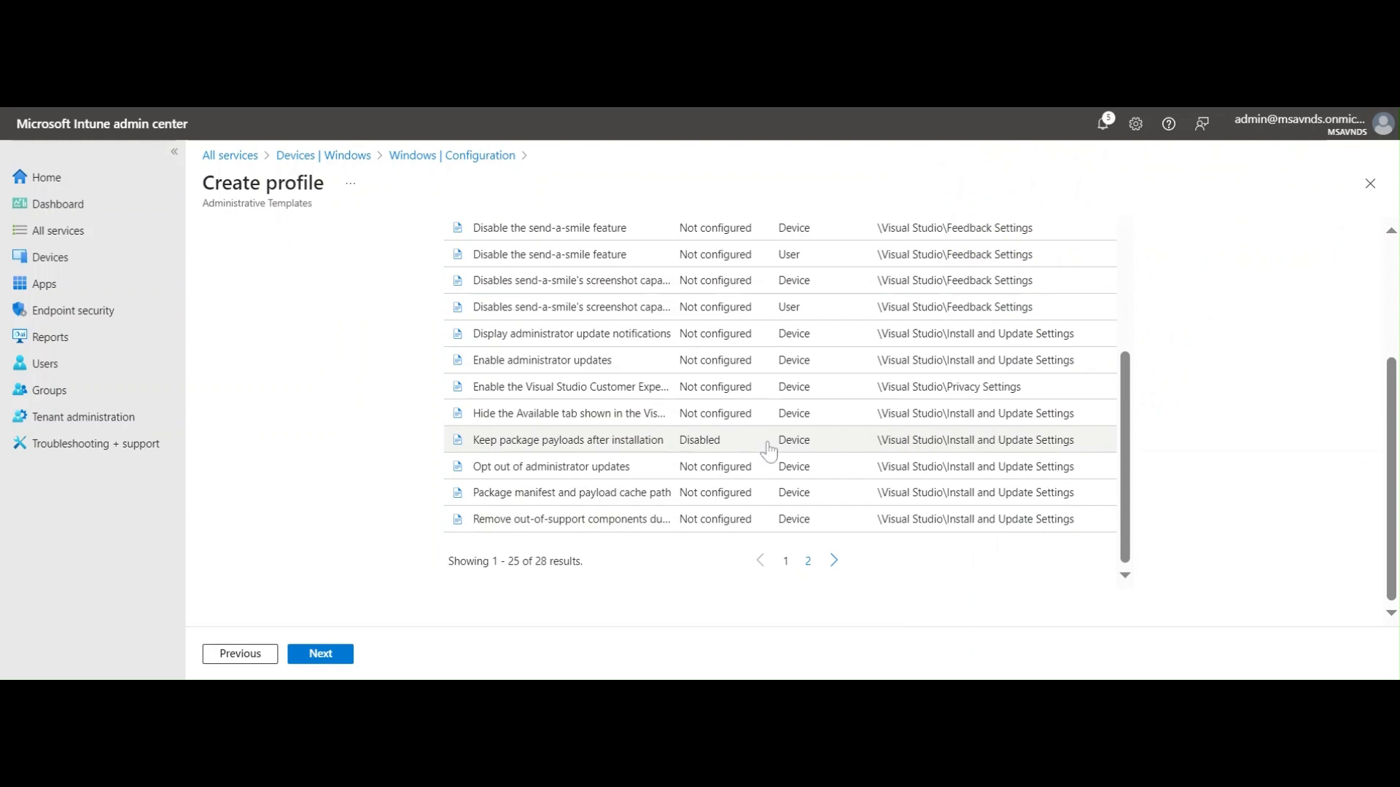
Set Enable administrator updates to Enabled with the option WSUS/SCCM and Microsoft Updates/Intune
click(643, 371)
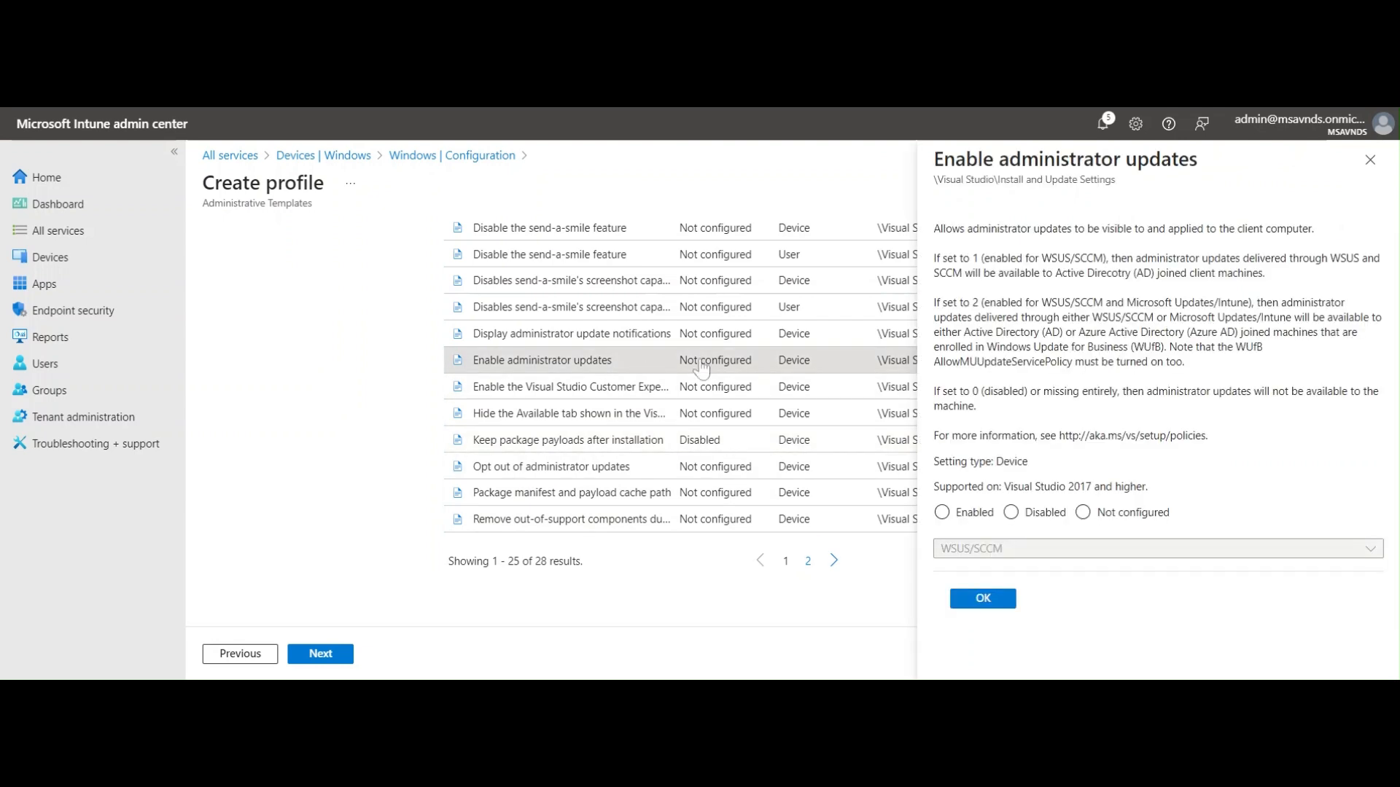
click(1017, 518)
click(965, 521)
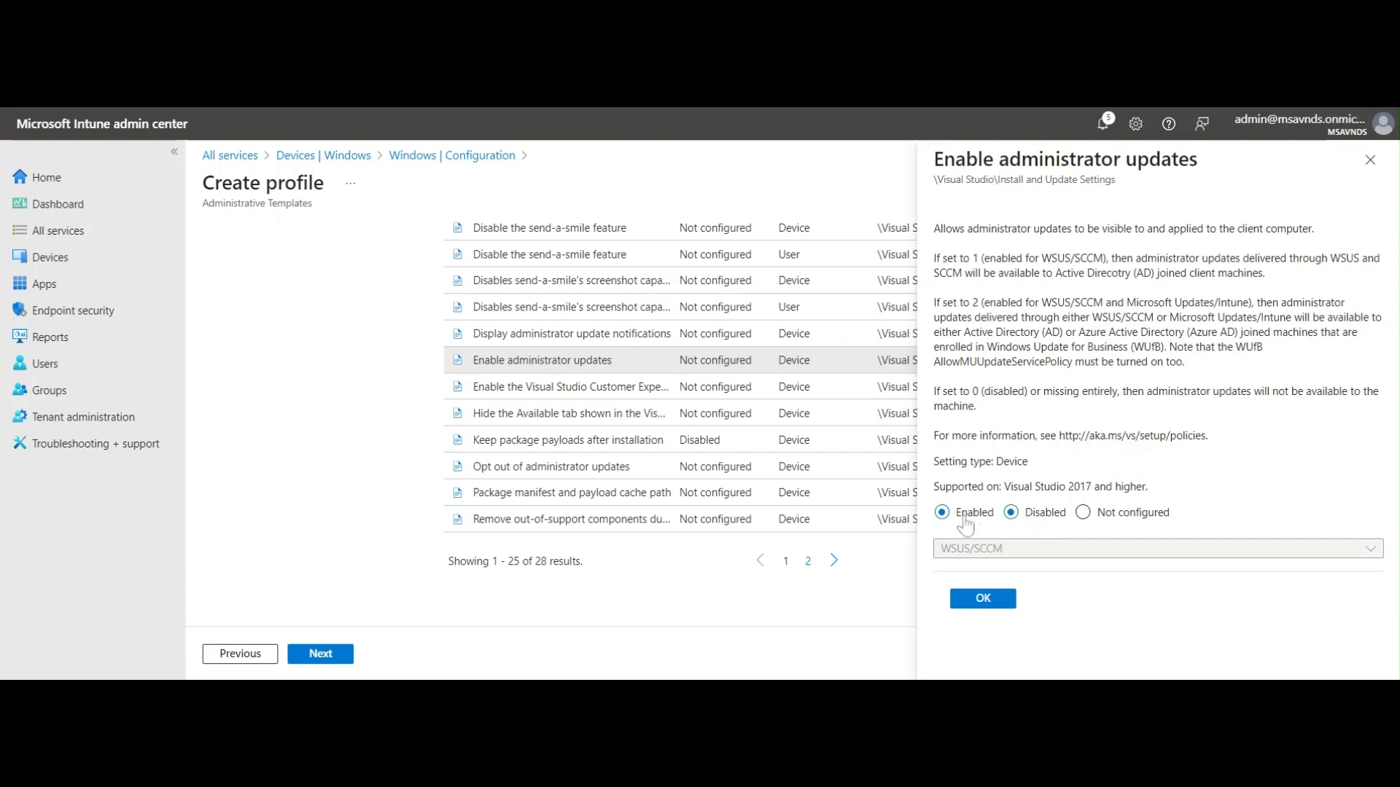
click(1009, 549)
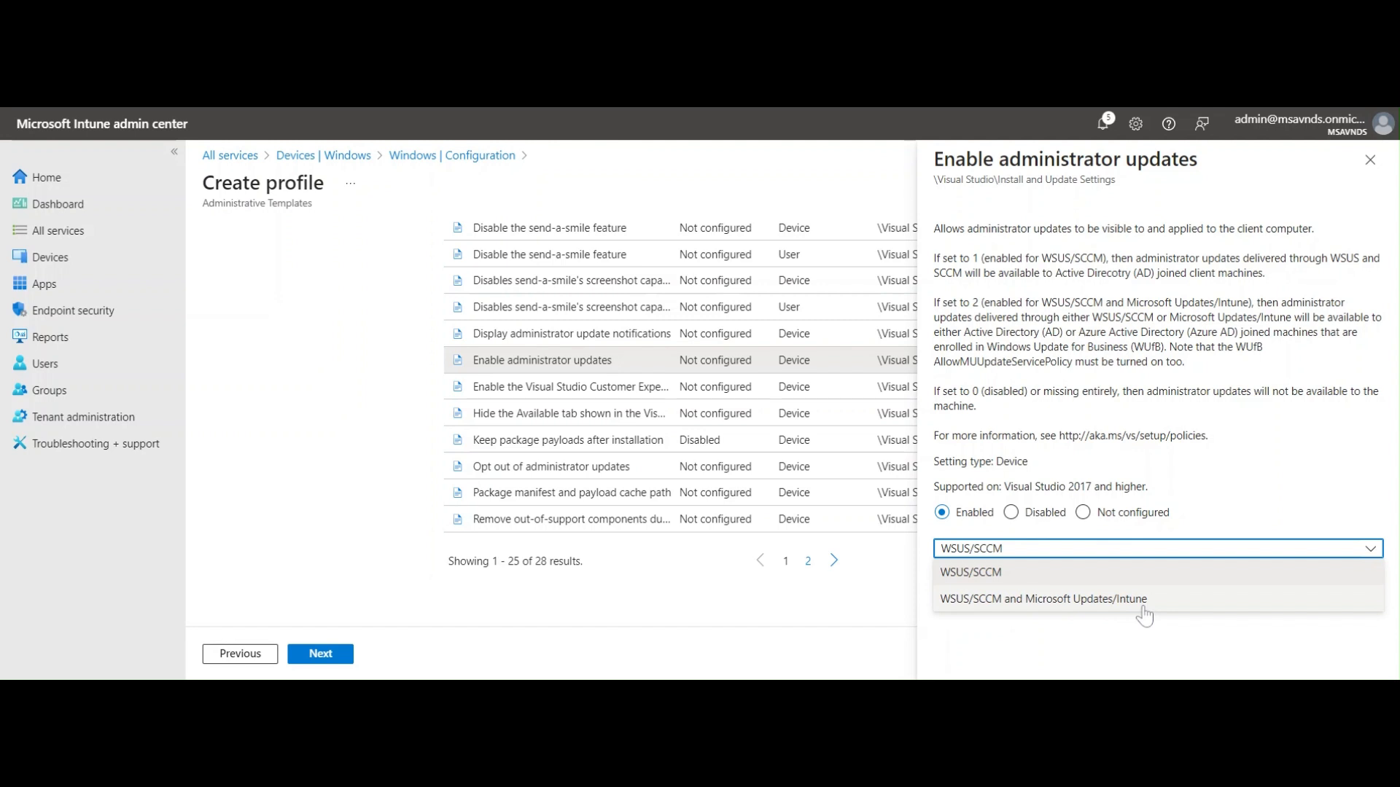
click(1141, 600)
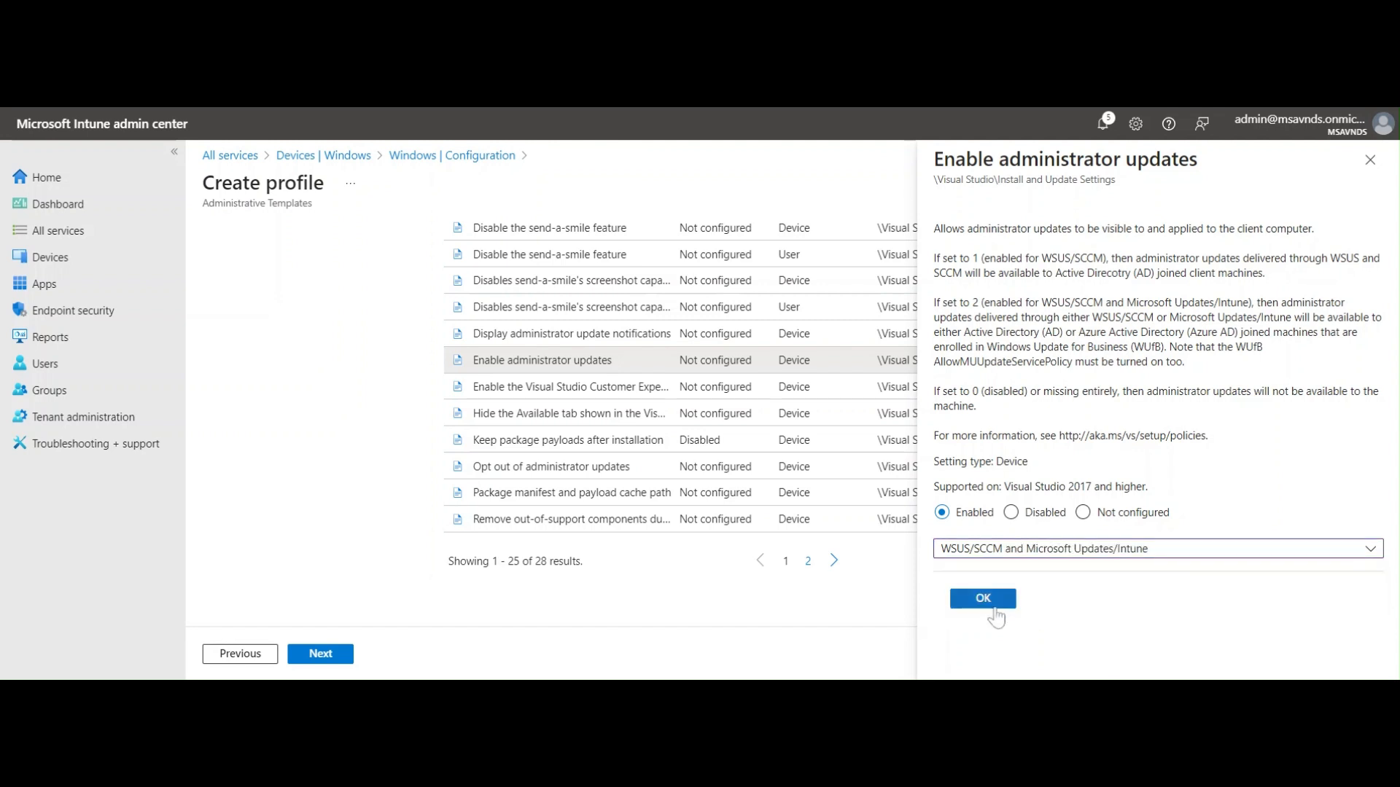
click(997, 602)
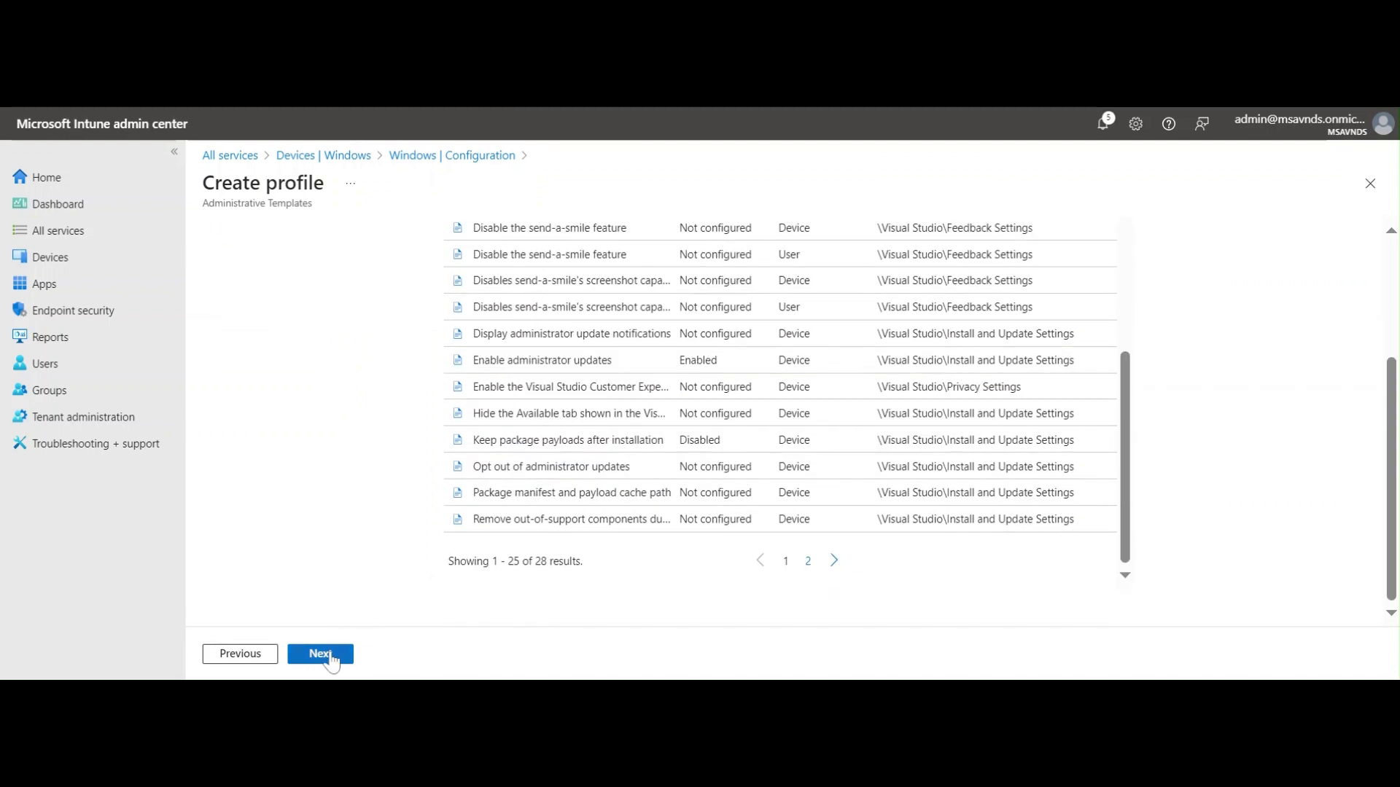
Keep the Default scope tag, assign the profile to all devices and continue to its review
click(321, 654)
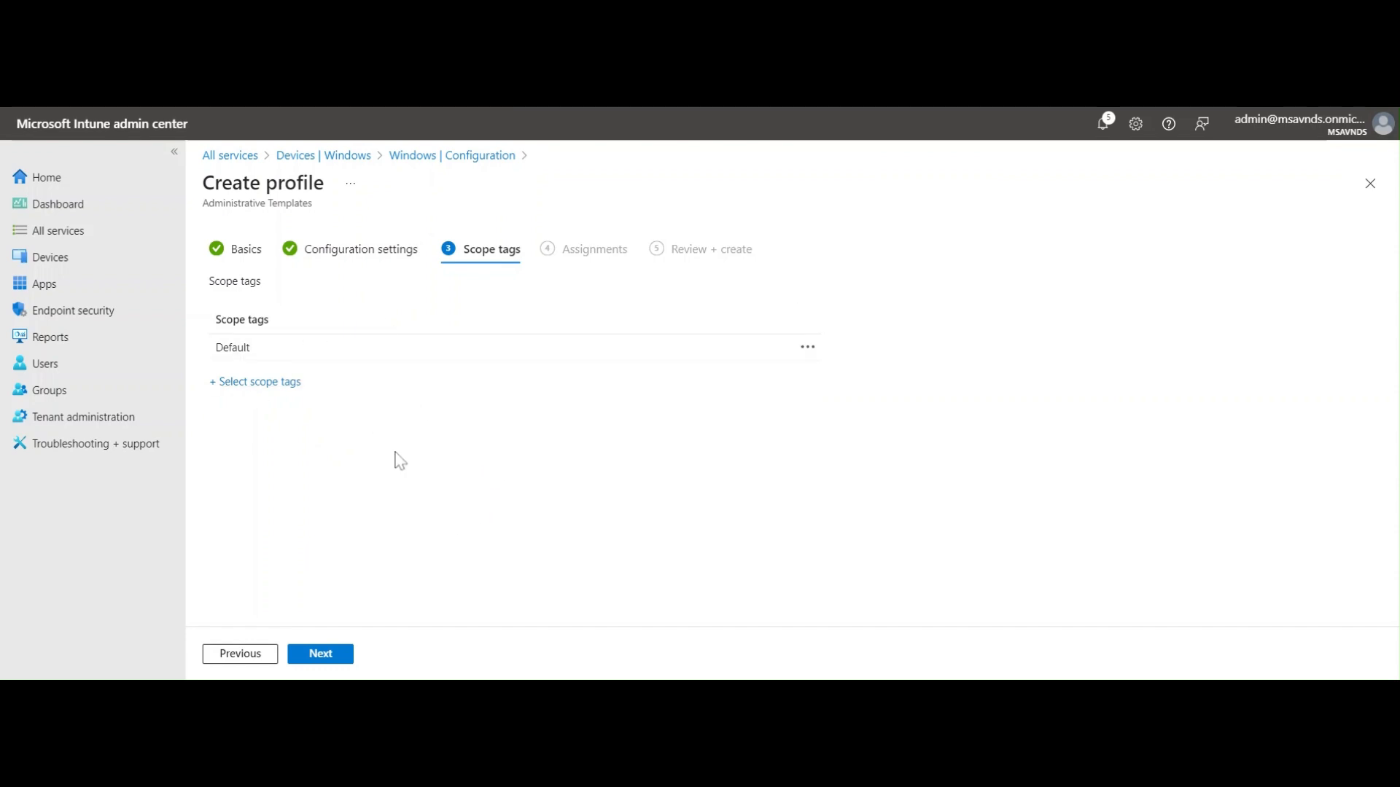
click(334, 654)
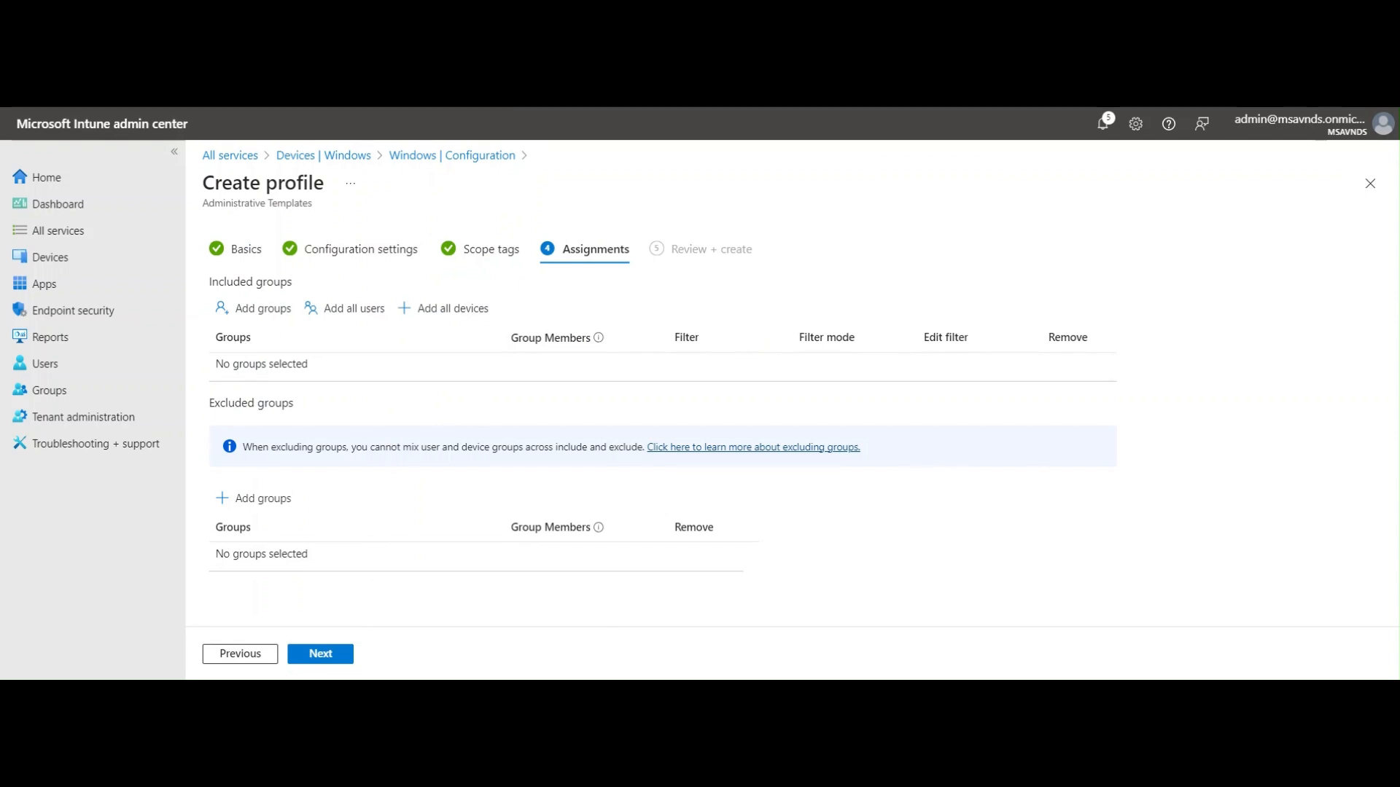
click(446, 310)
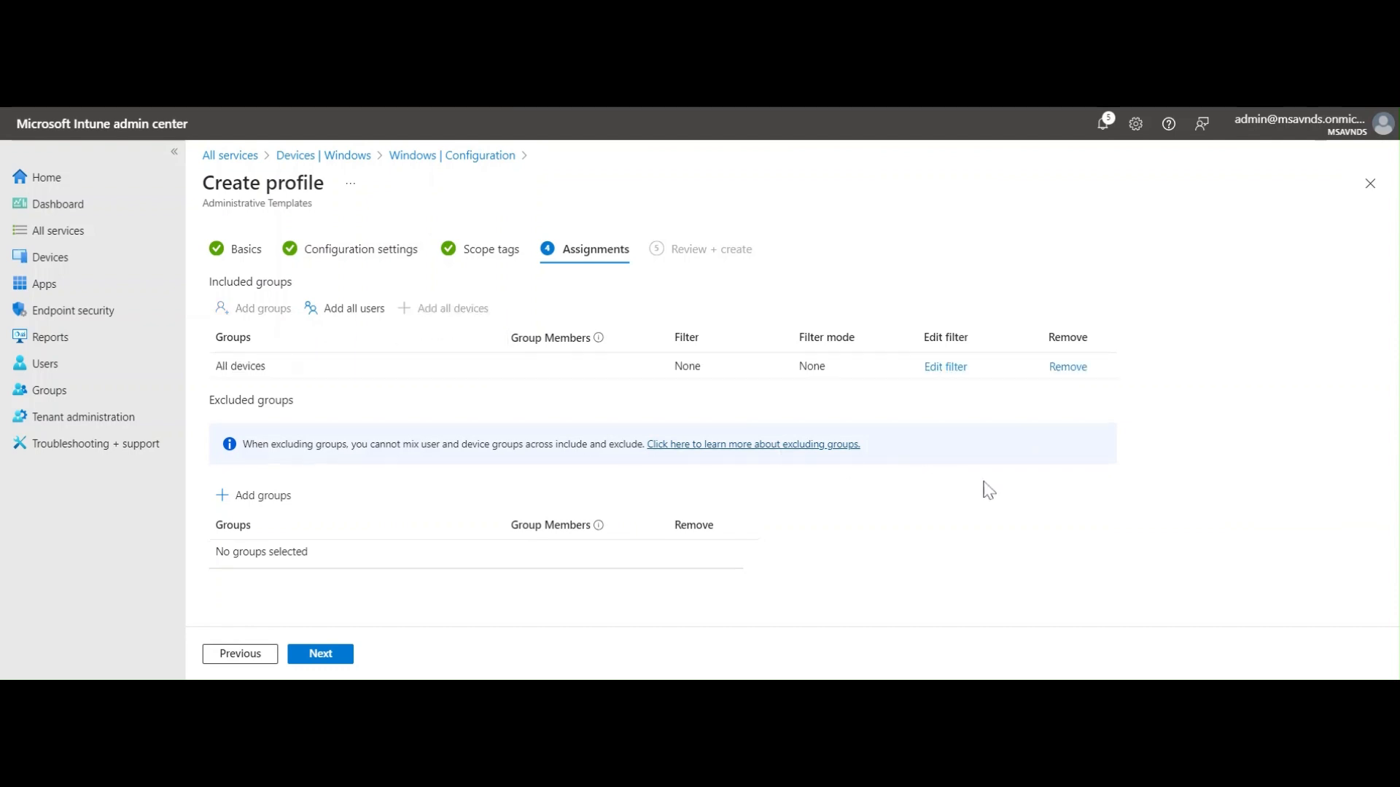
click(332, 655)
Review the profile summary's settings and assignments, and create the profile
scroll(671, 379, down, 5)
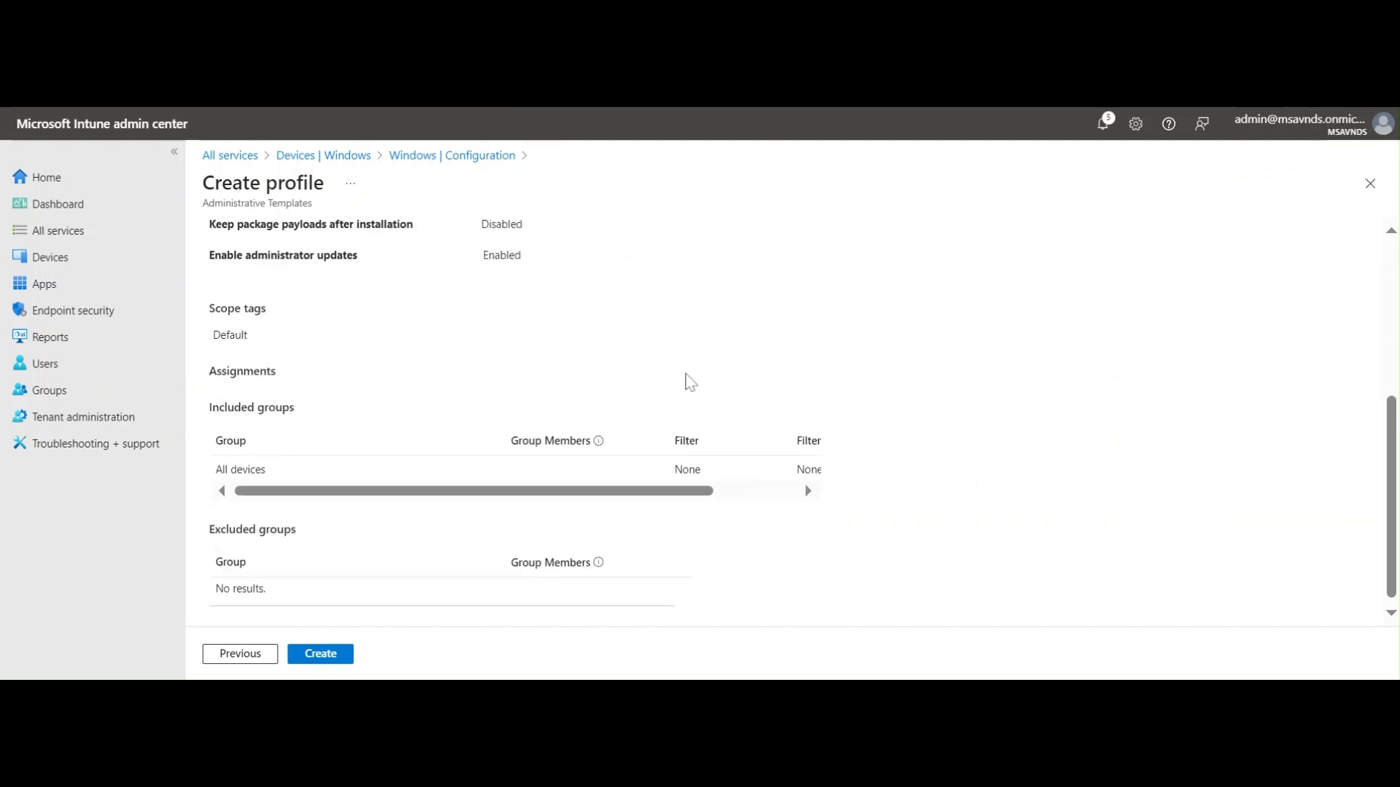
scroll(687, 381, up, 5)
scroll(802, 396, down, 4)
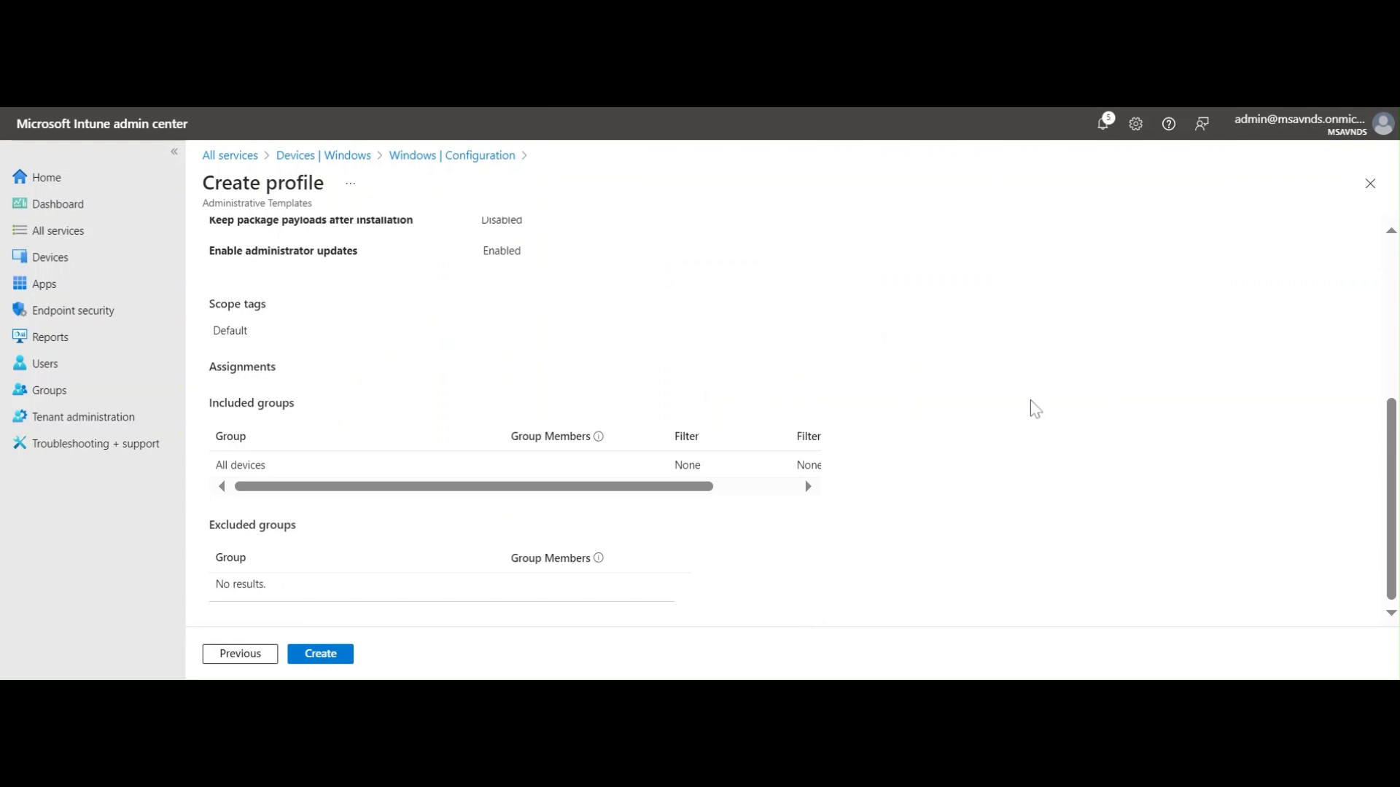
scroll(1034, 408, up, 5)
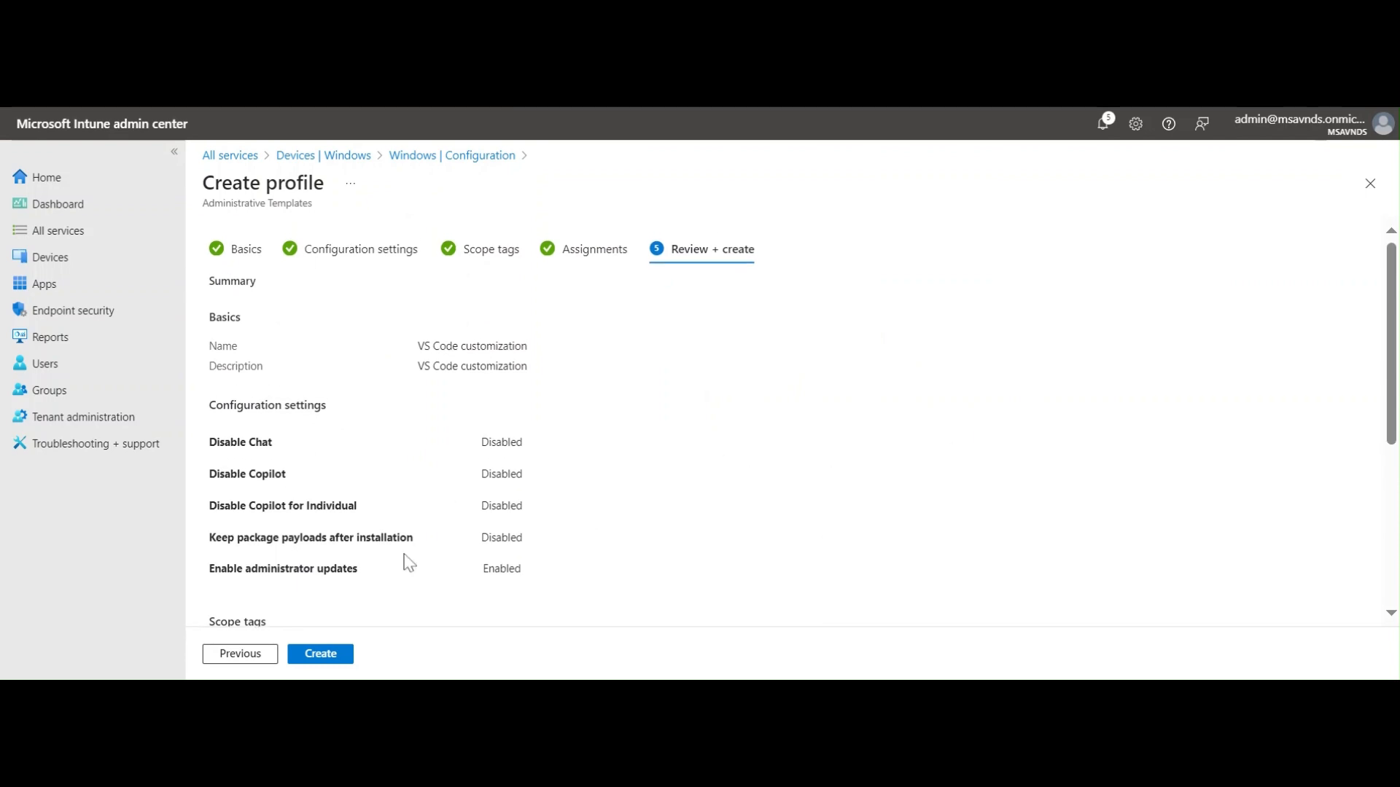
click(344, 661)
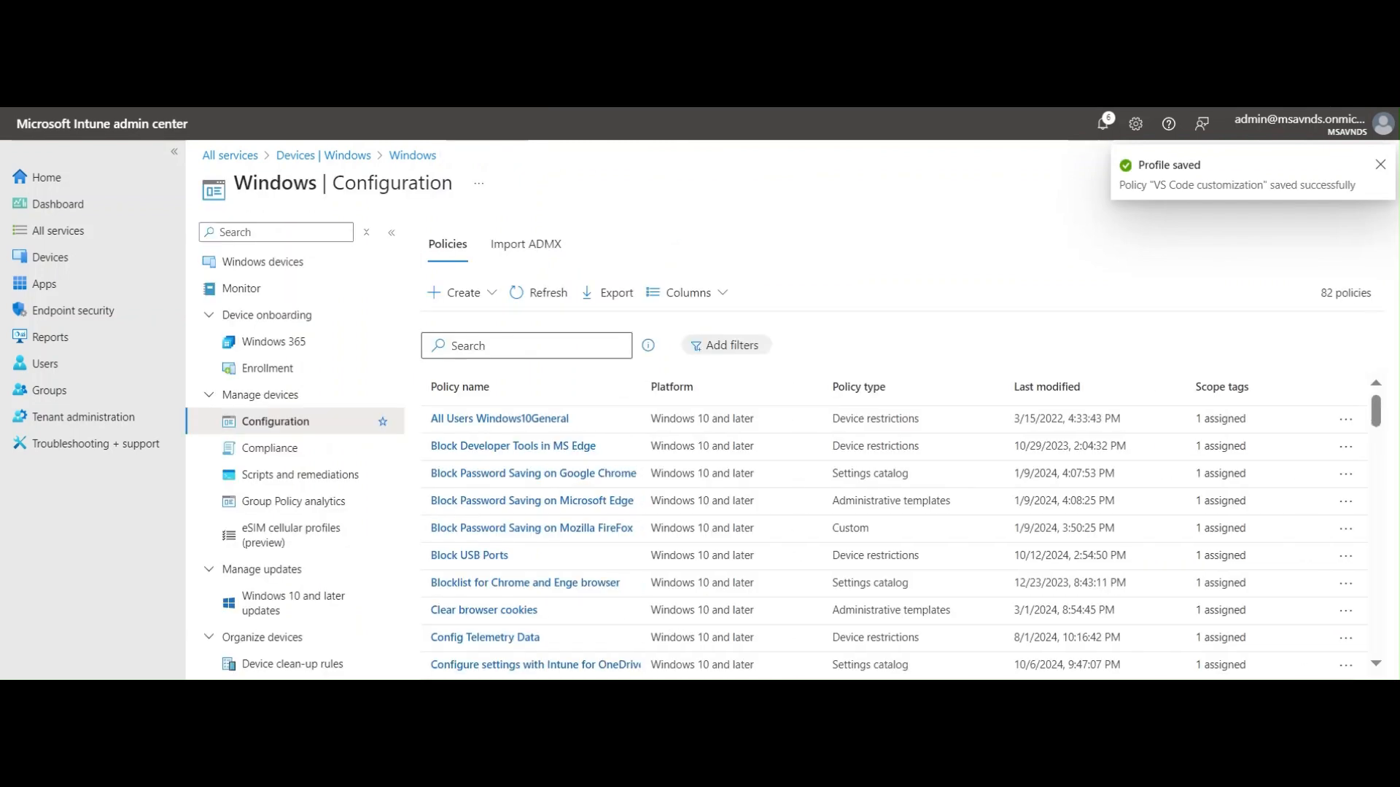
Refresh the policy list, search it for "vs code", open the VS Code customization policy and return to the list
click(520, 292)
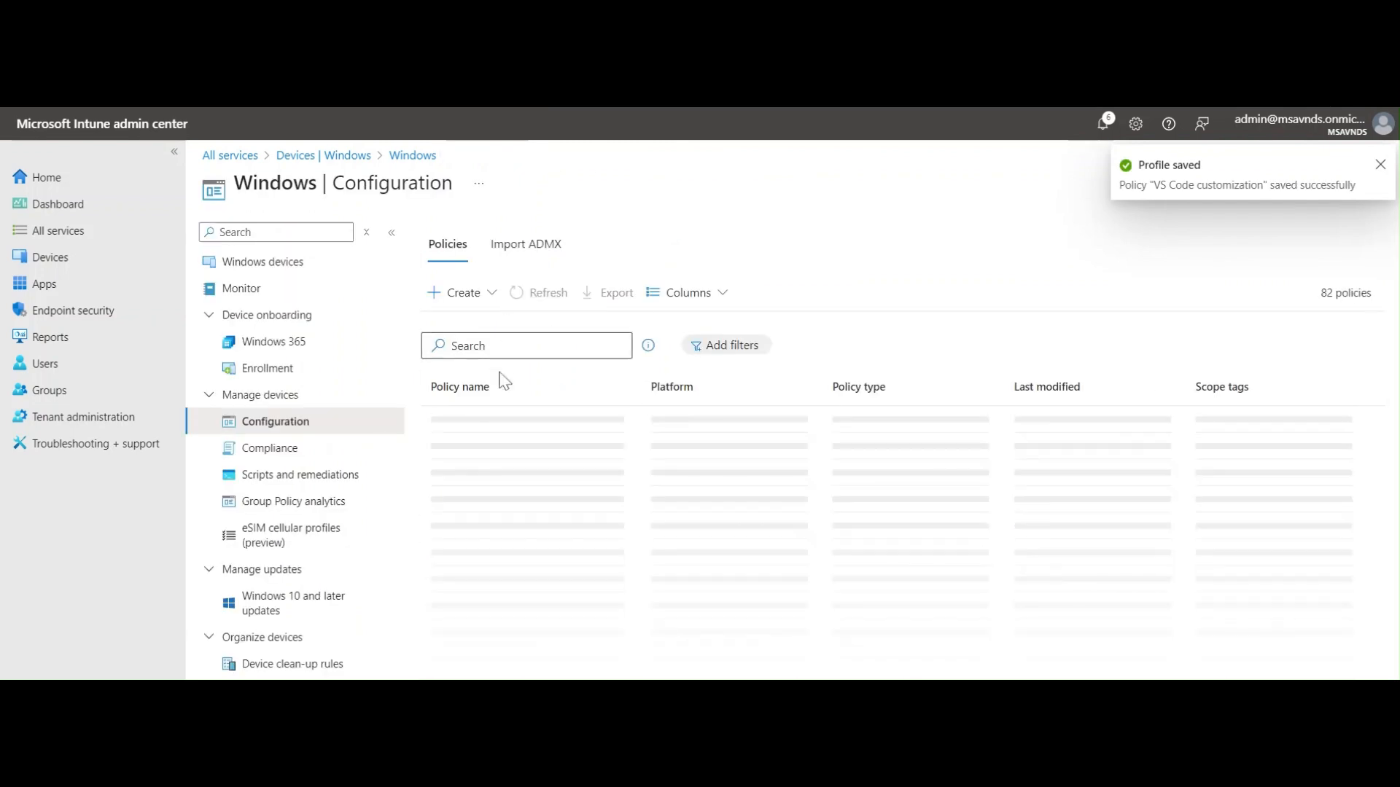
click(510, 346)
text(vs code)
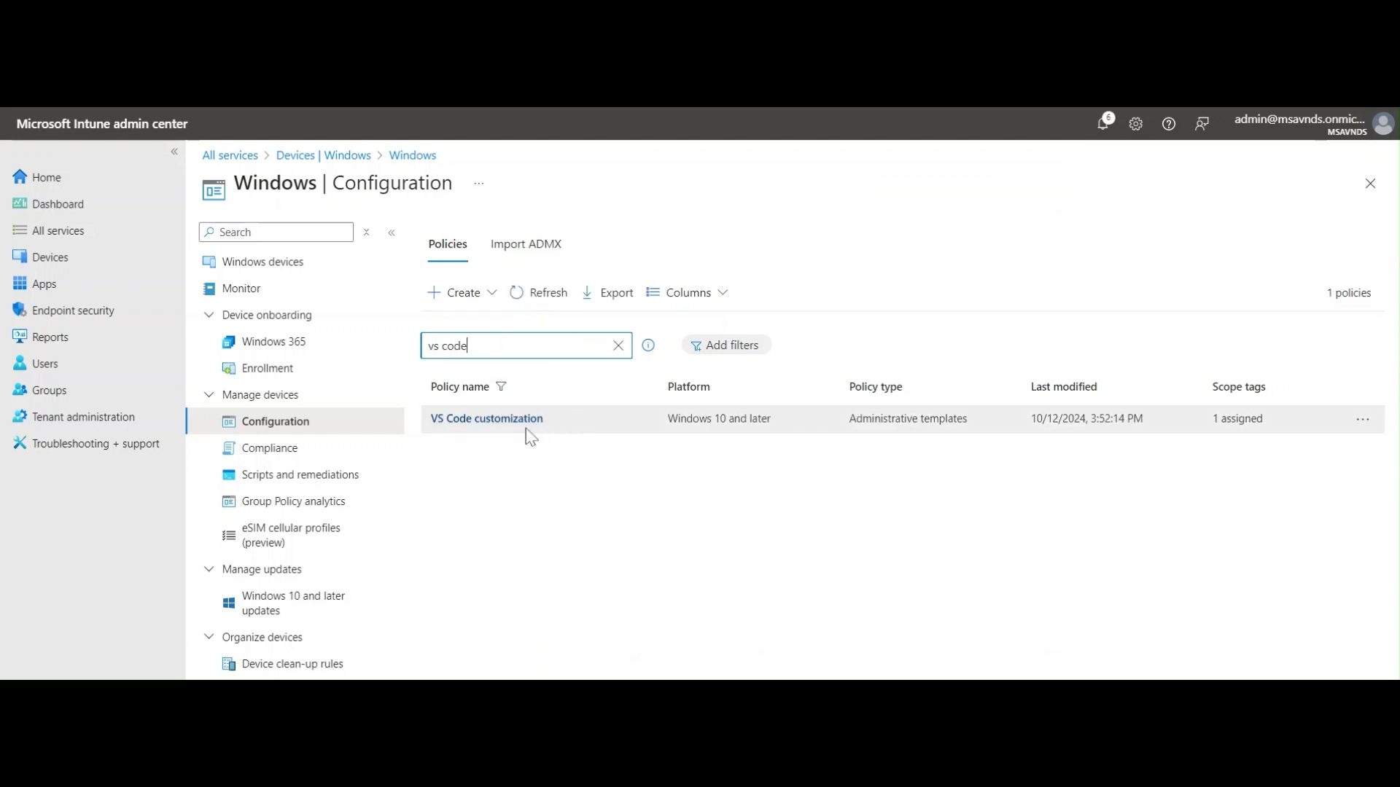
click(537, 430)
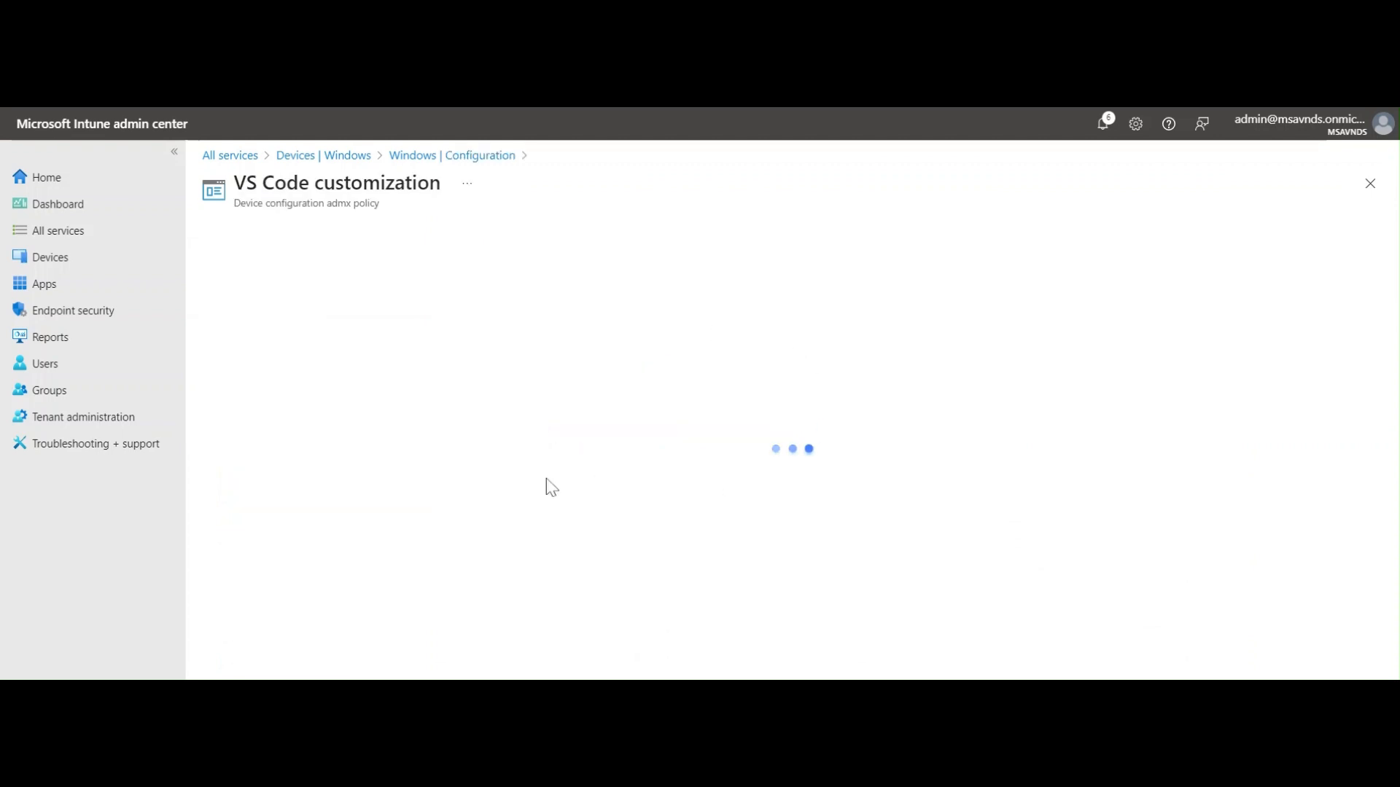
click(467, 157)
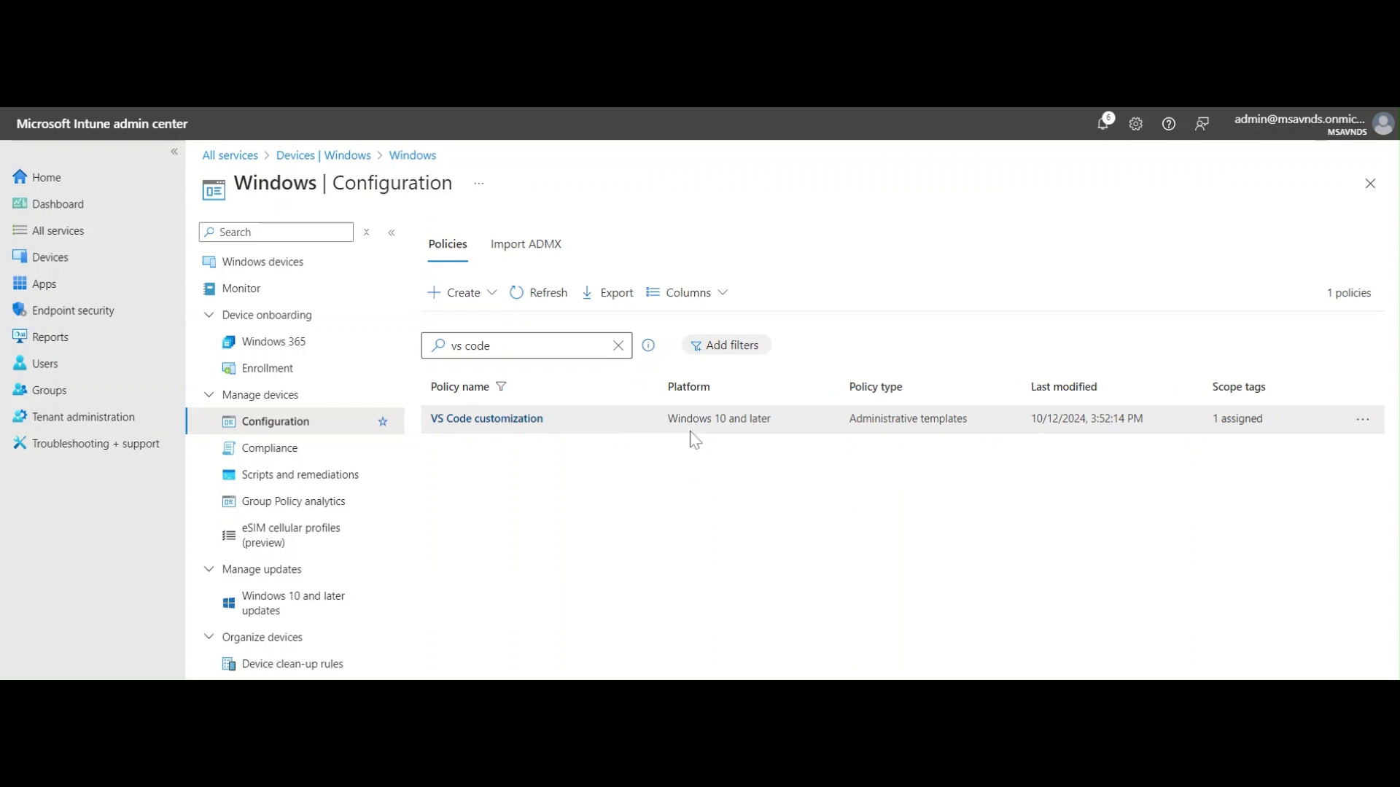
Check the policy type listed for the VS Code customization policy
drag(851, 419, 969, 419)
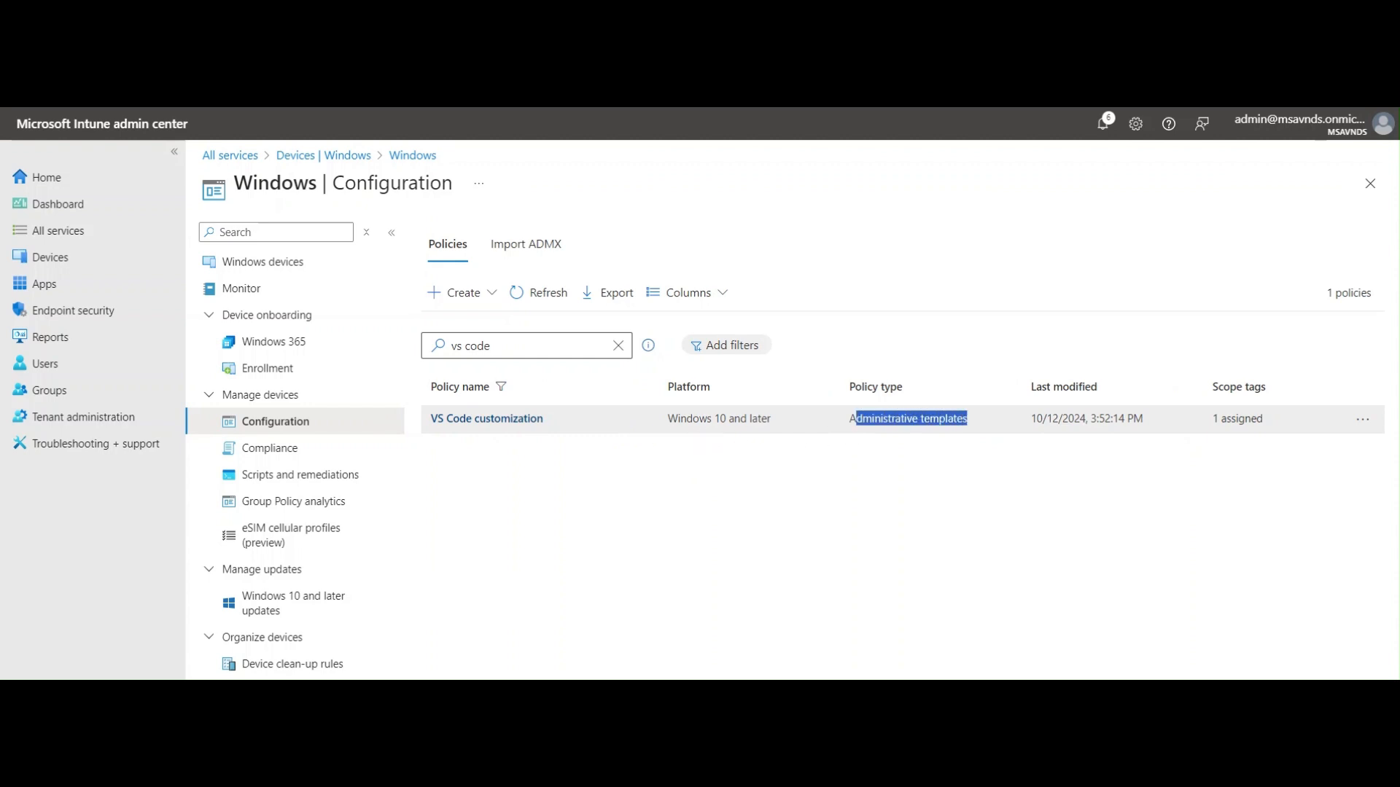
click(902, 503)
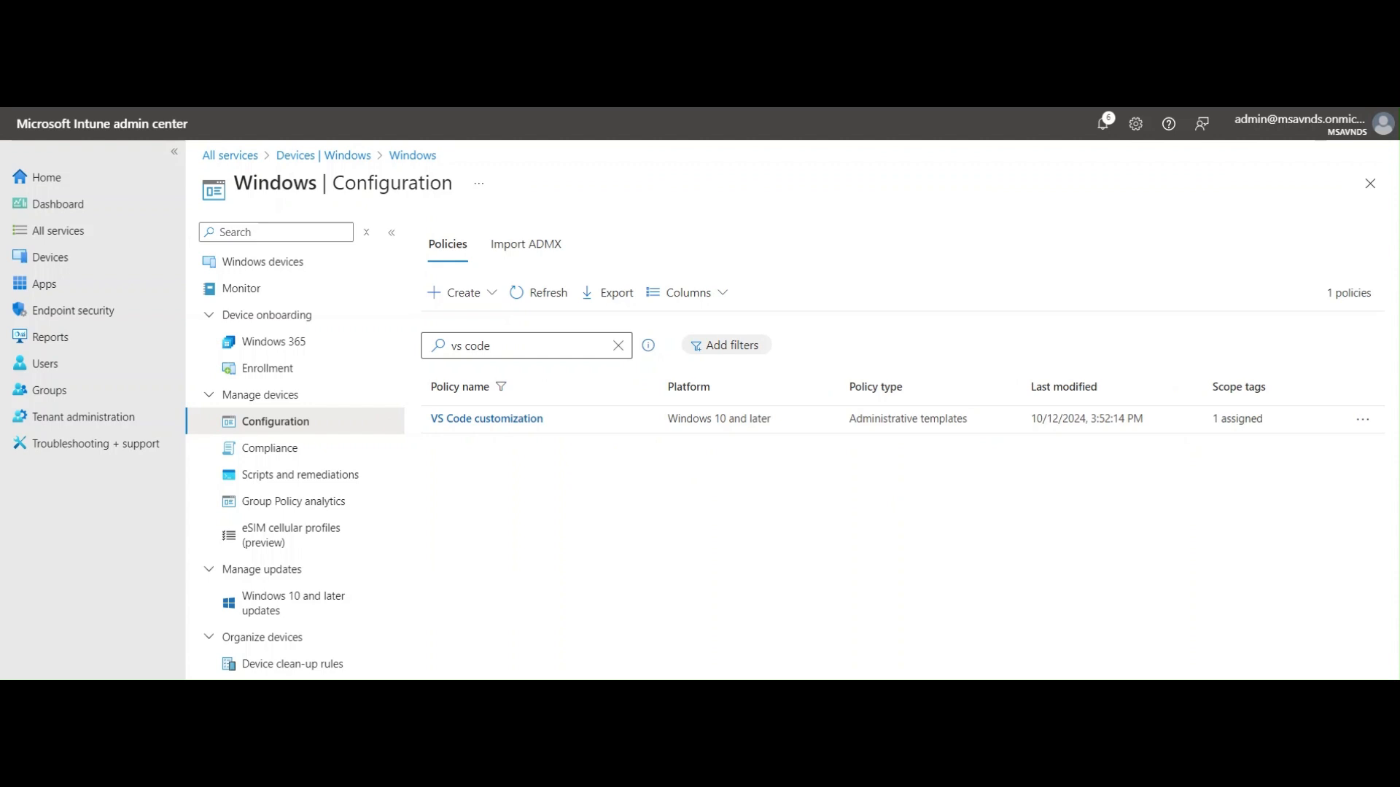
triple_click(850, 426)
click(815, 488)
Open the VS Code customization policy to review its assignments and configuration settings, and return to the full policy list with the search cleared
click(510, 423)
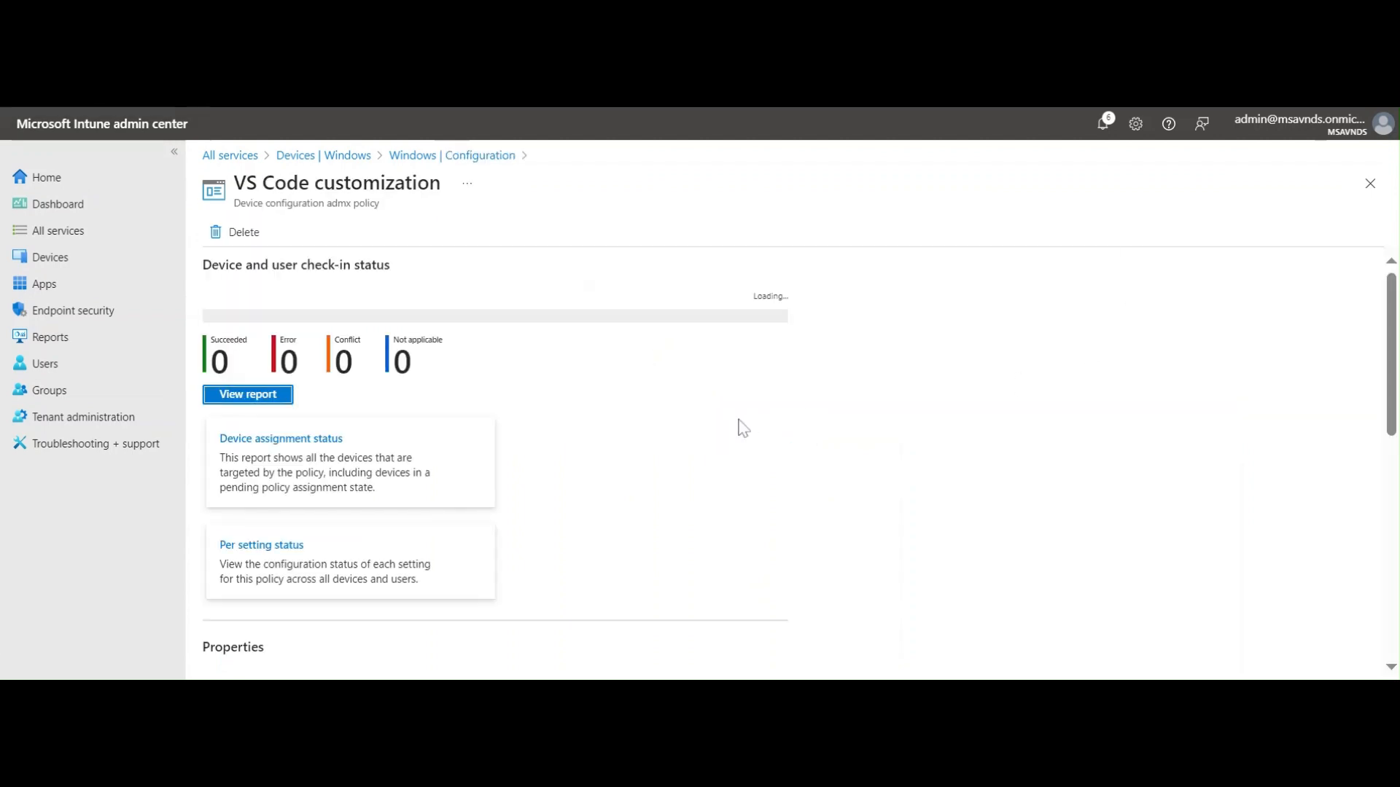
scroll(742, 428, down, 10)
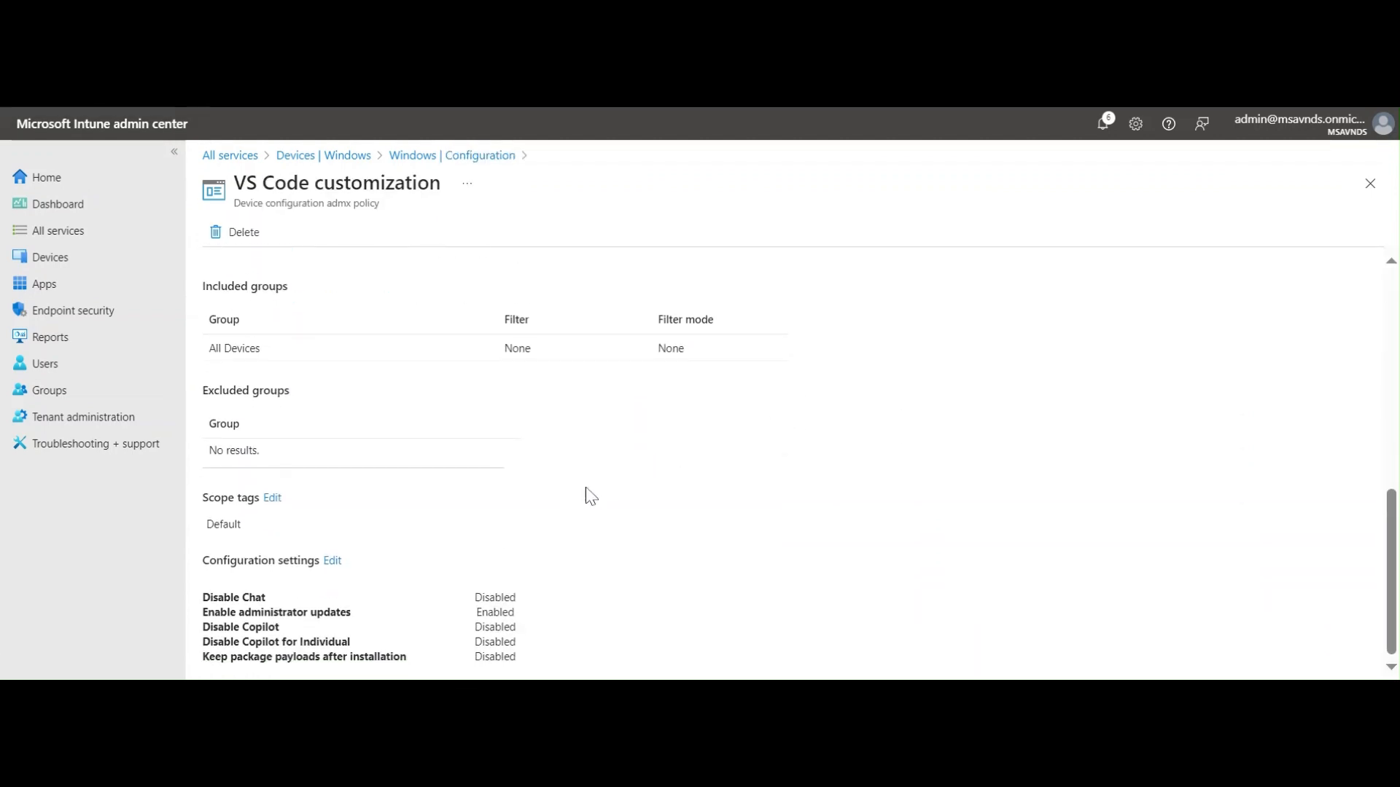
drag(201, 592, 534, 659)
click(1040, 498)
scroll(941, 403, up, 10)
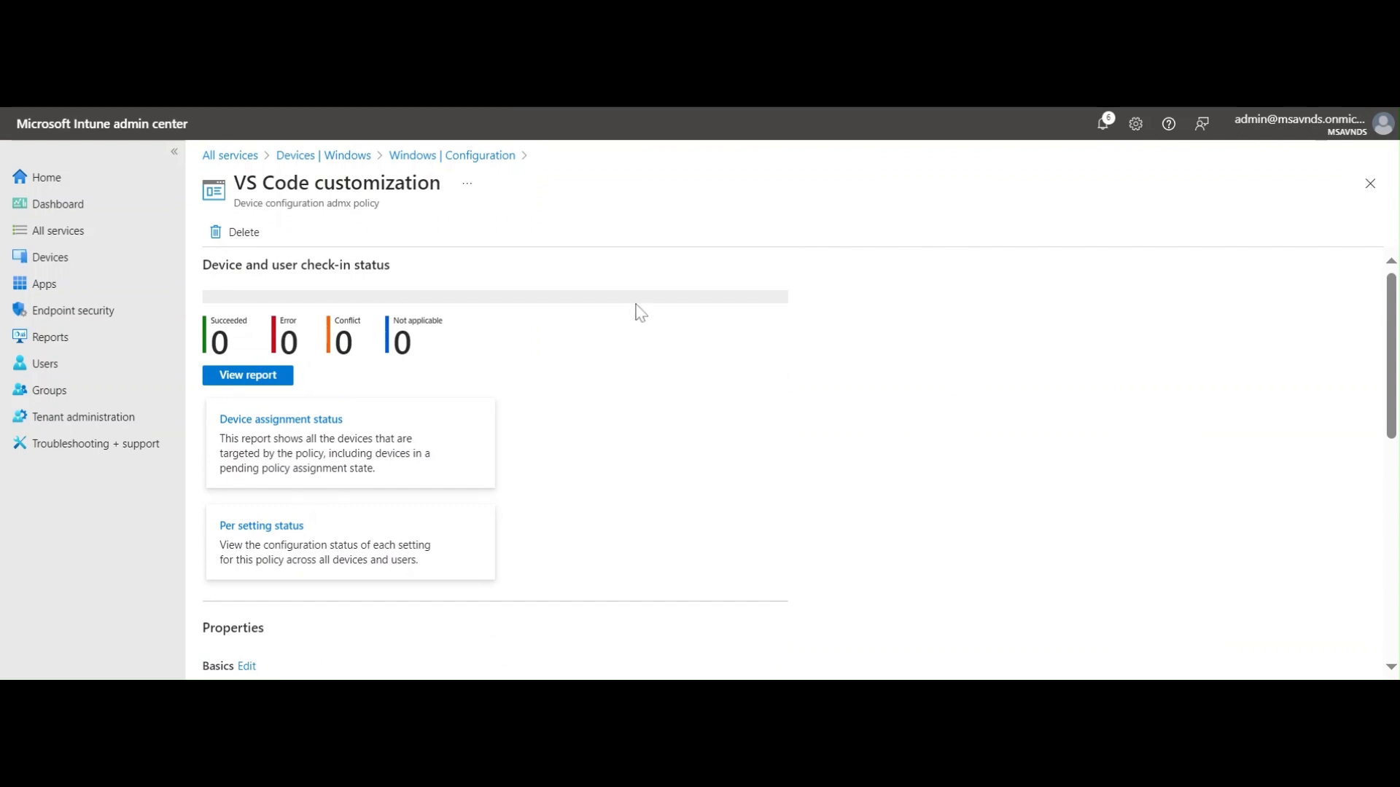
click(456, 156)
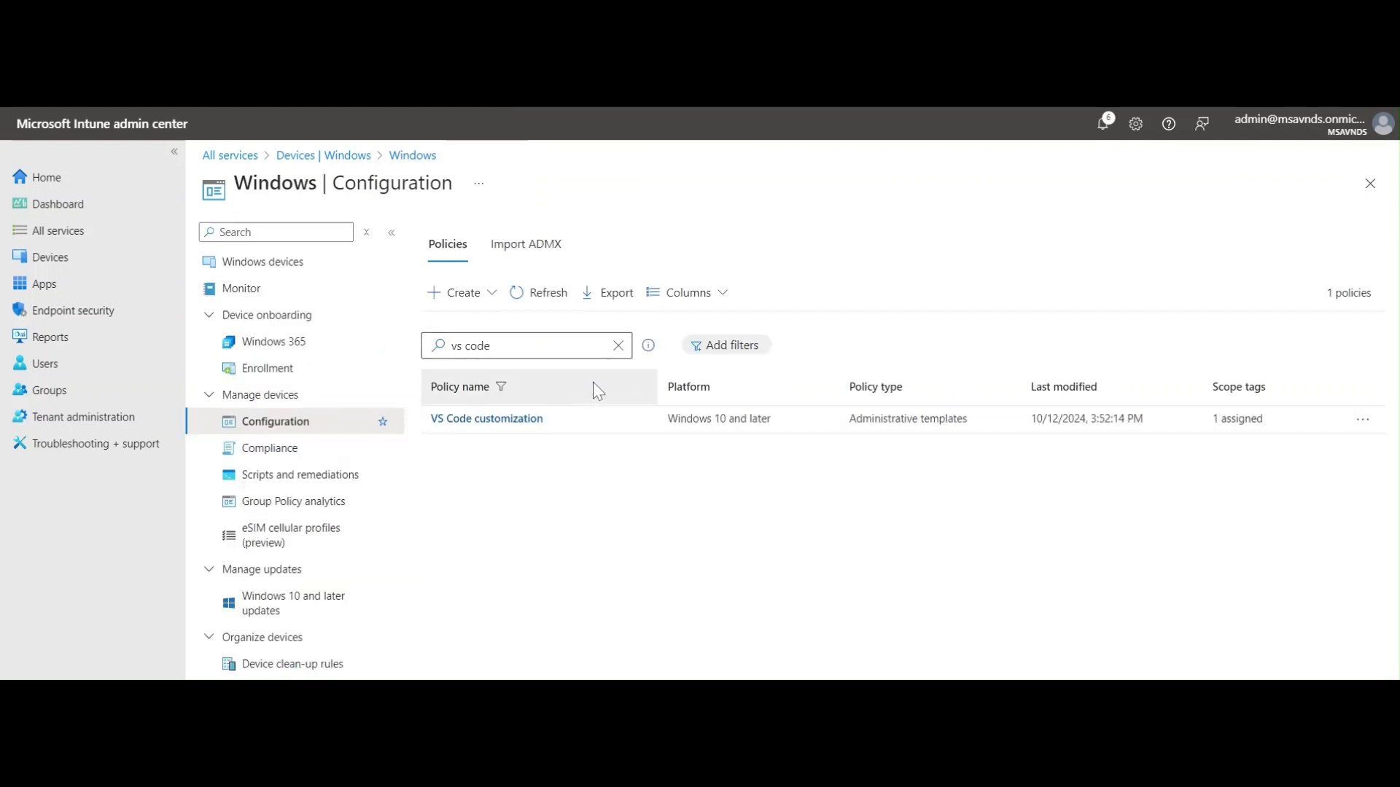
click(618, 346)
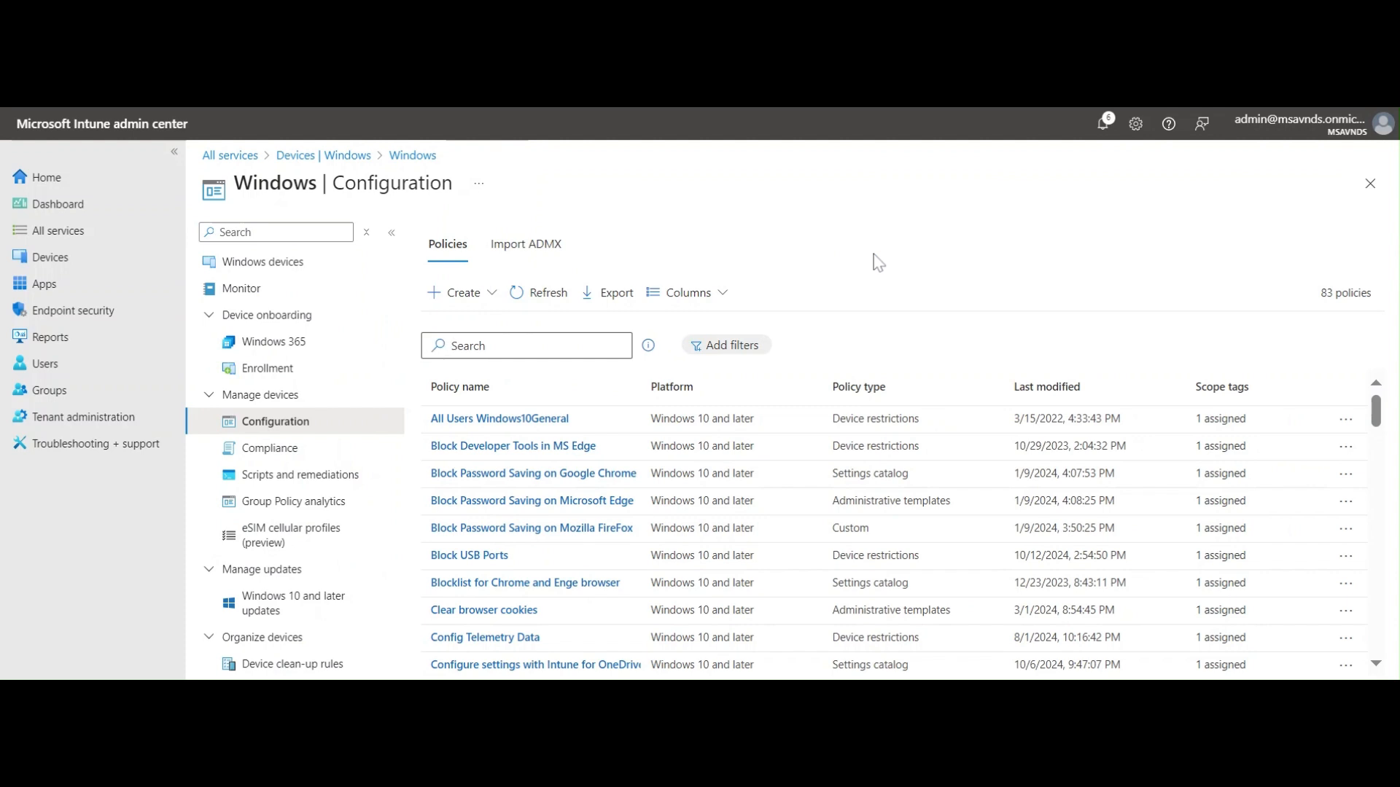